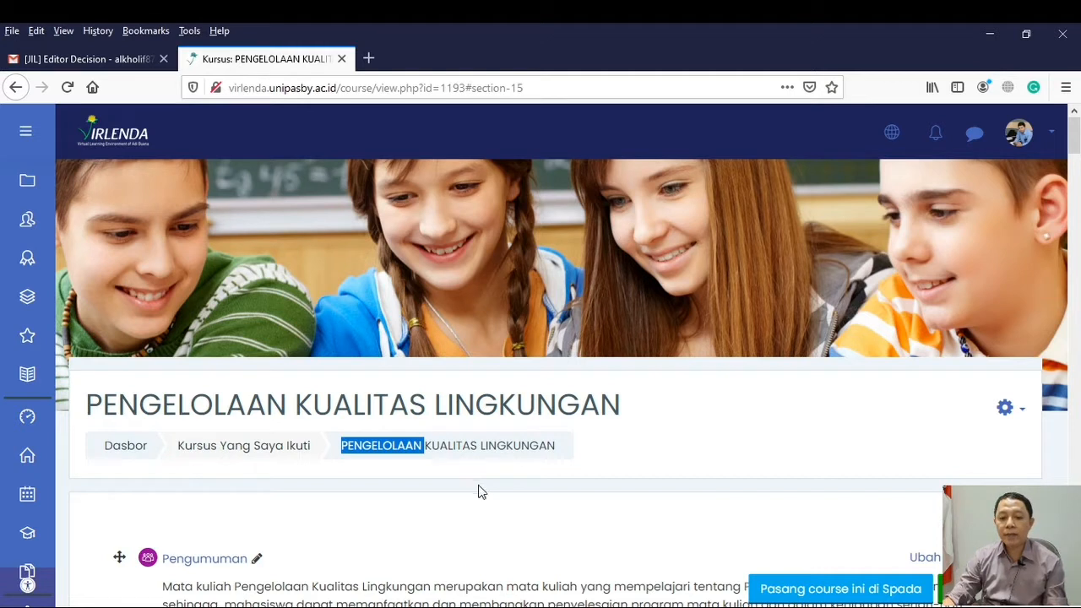
Look through the course page's weekly lecture sections and their embedded slides, and return to the course heading
click(629, 462)
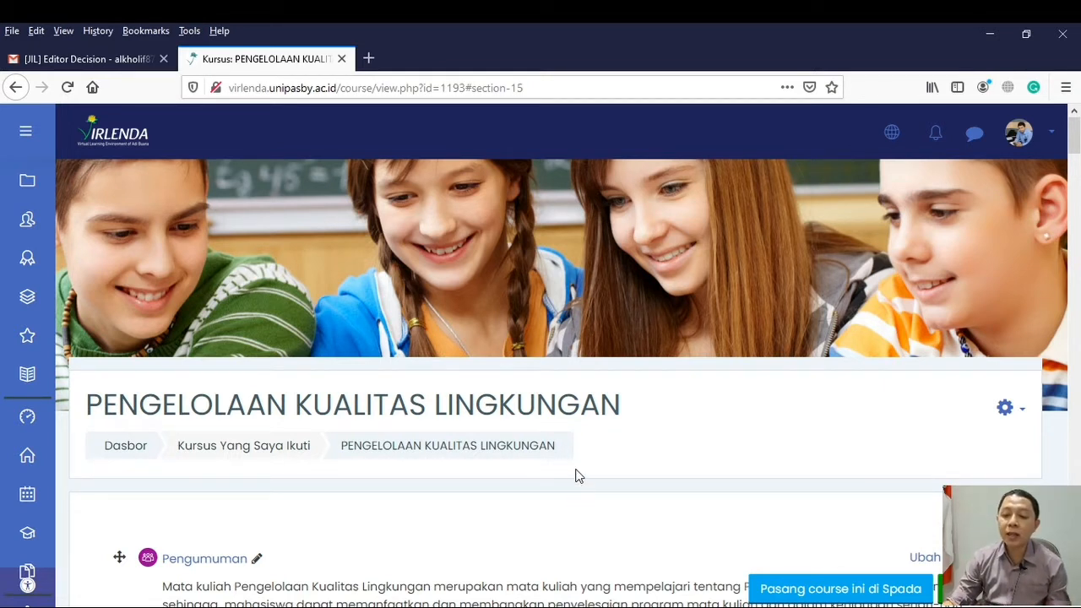
scroll(576, 468, down, 3)
scroll(576, 468, up, 3)
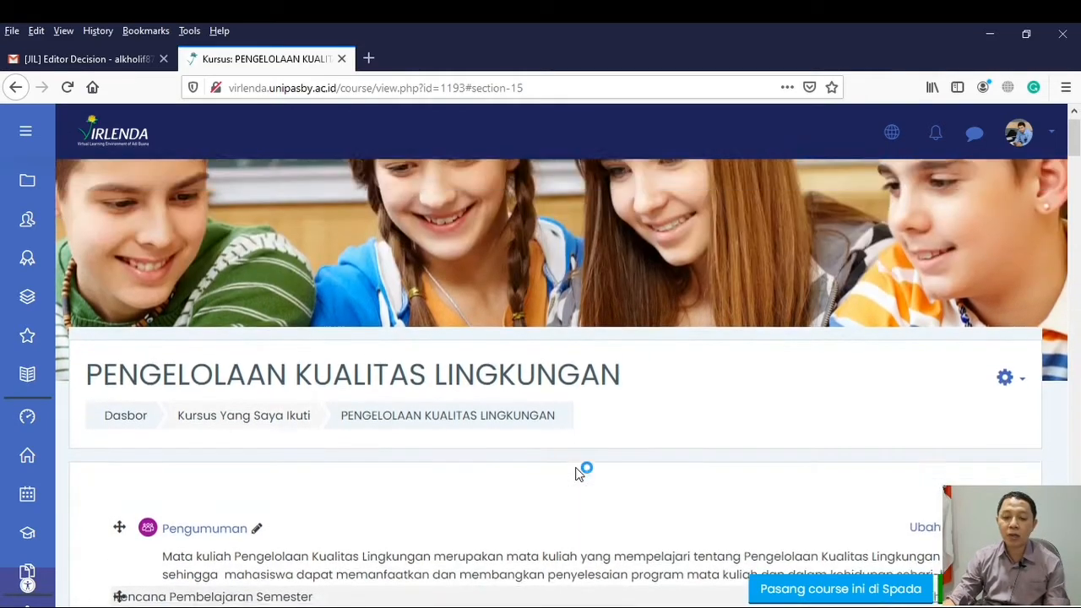
scroll(576, 468, down, 7)
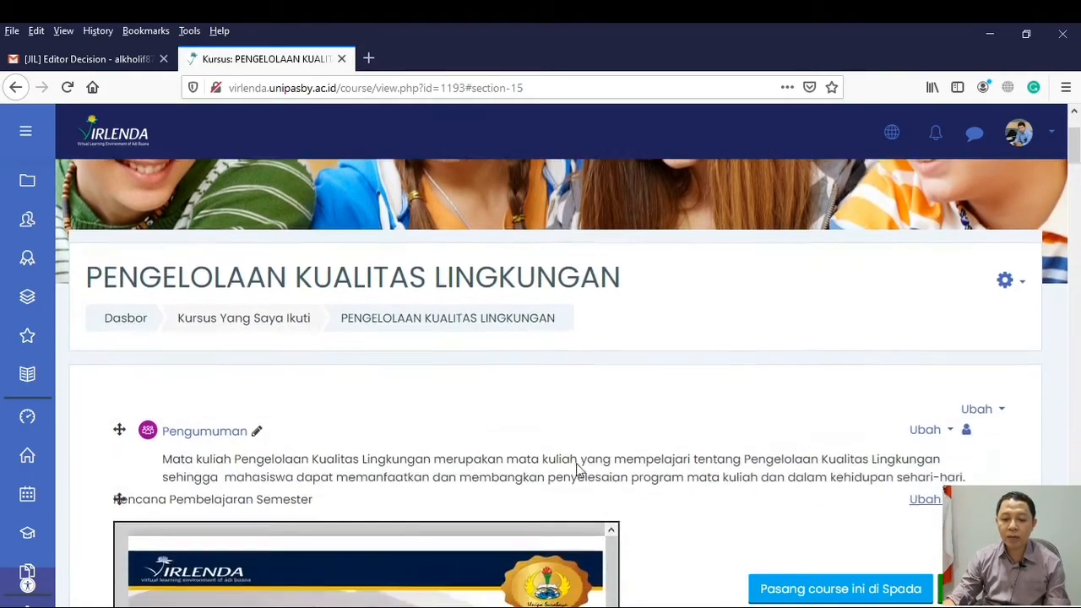
scroll(577, 465, down, 10)
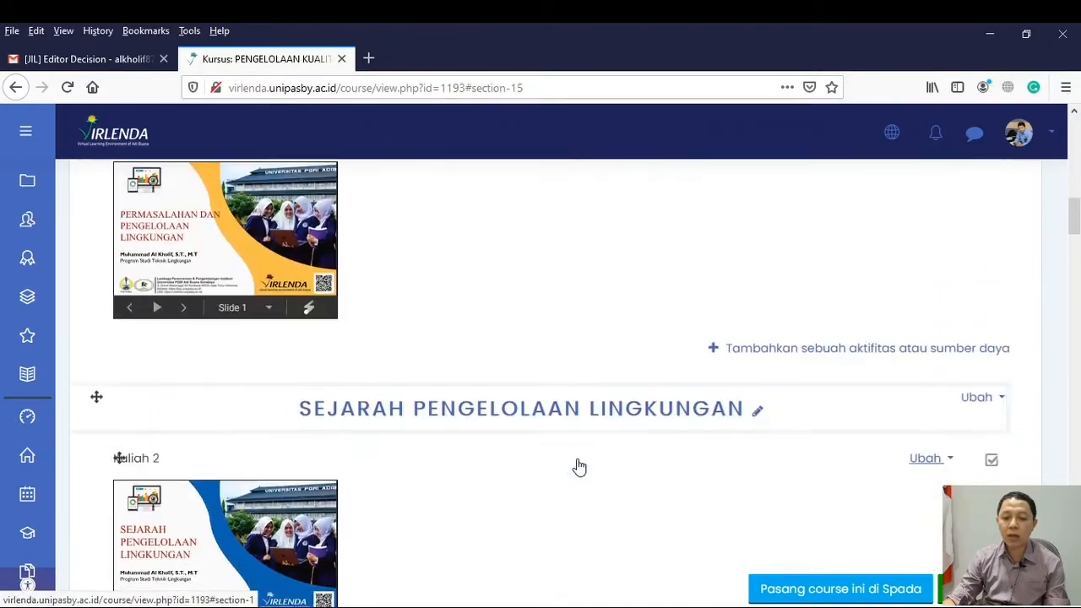
scroll(577, 465, down, 18)
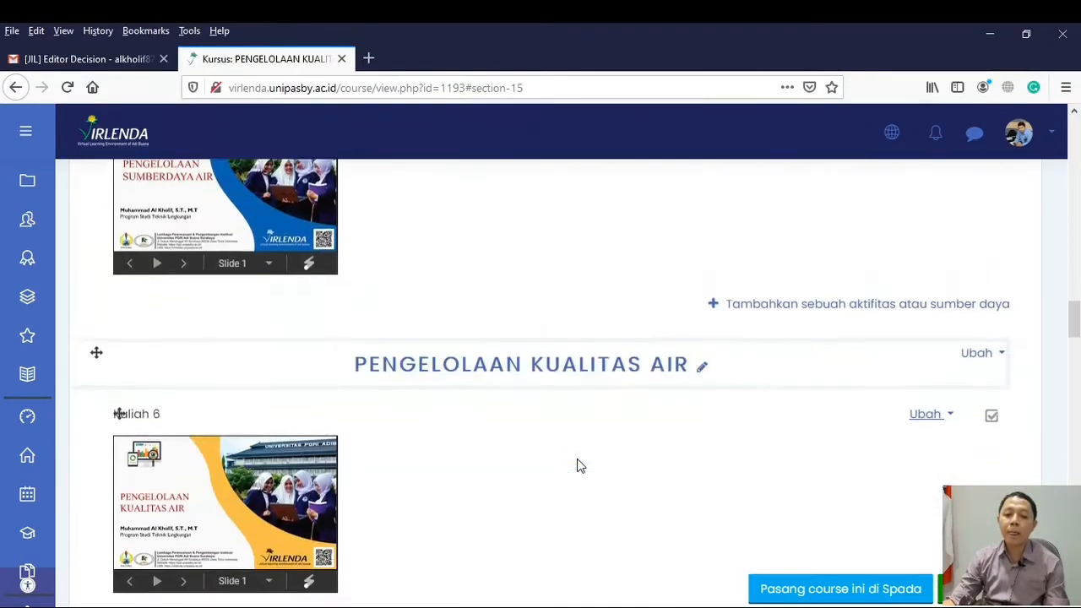
scroll(578, 464, down, 20)
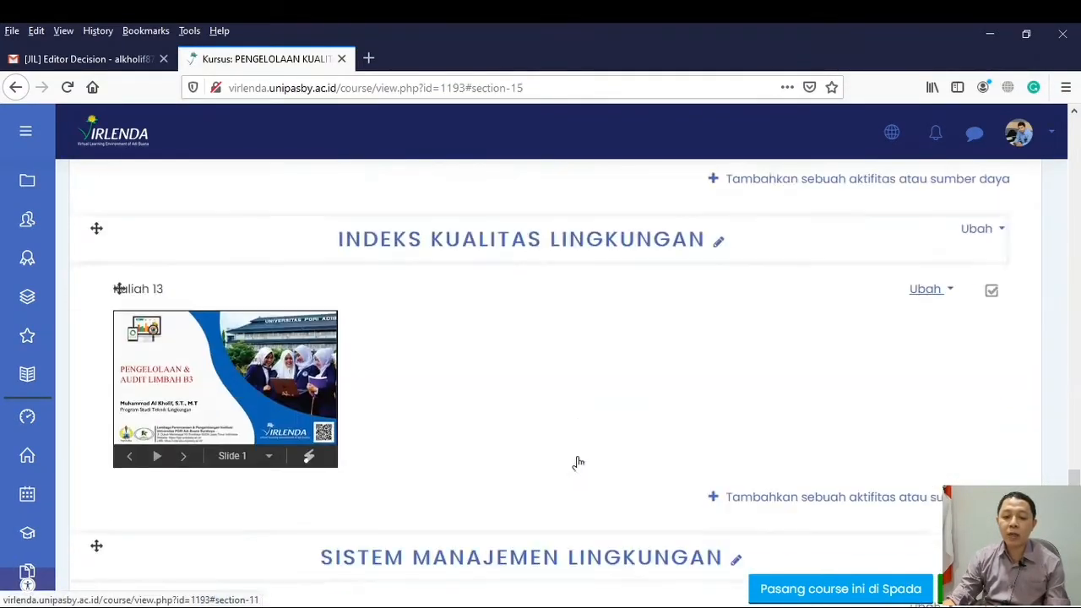
scroll(578, 465, up, 18)
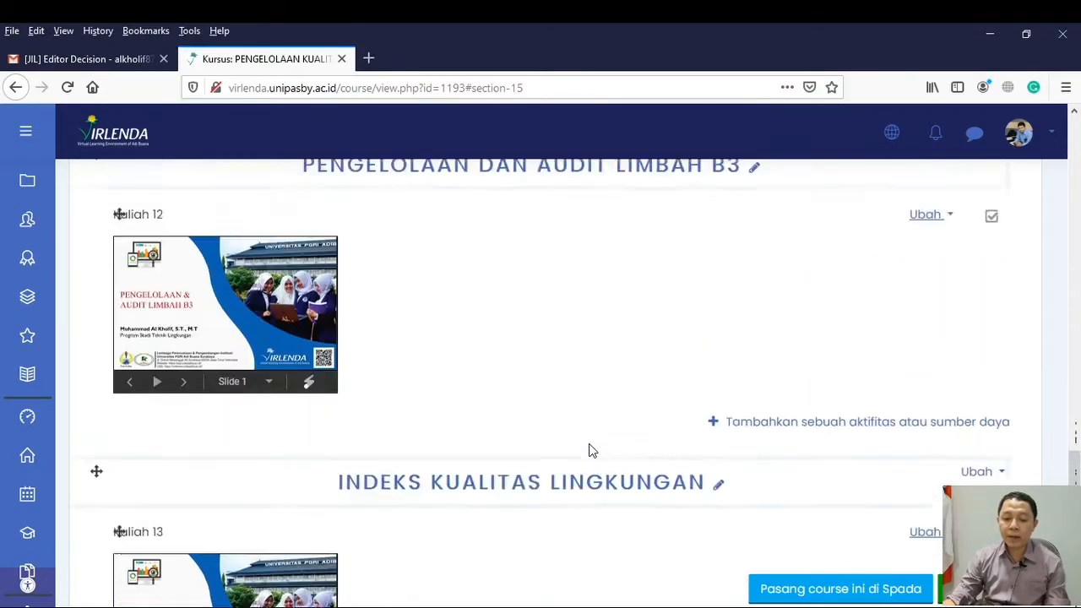
scroll(591, 449, up, 20)
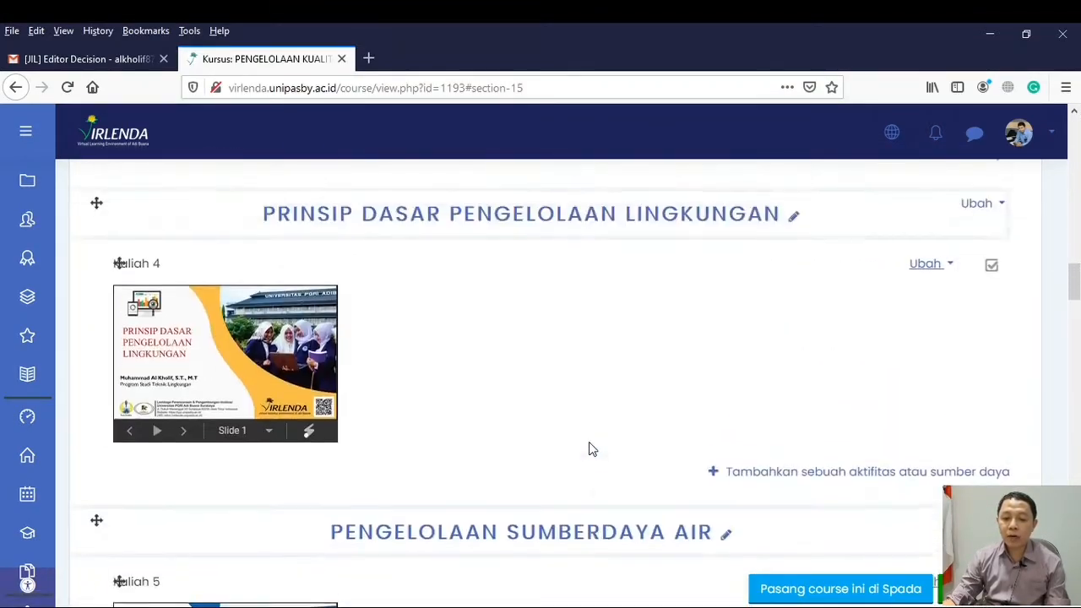
scroll(591, 449, up, 10)
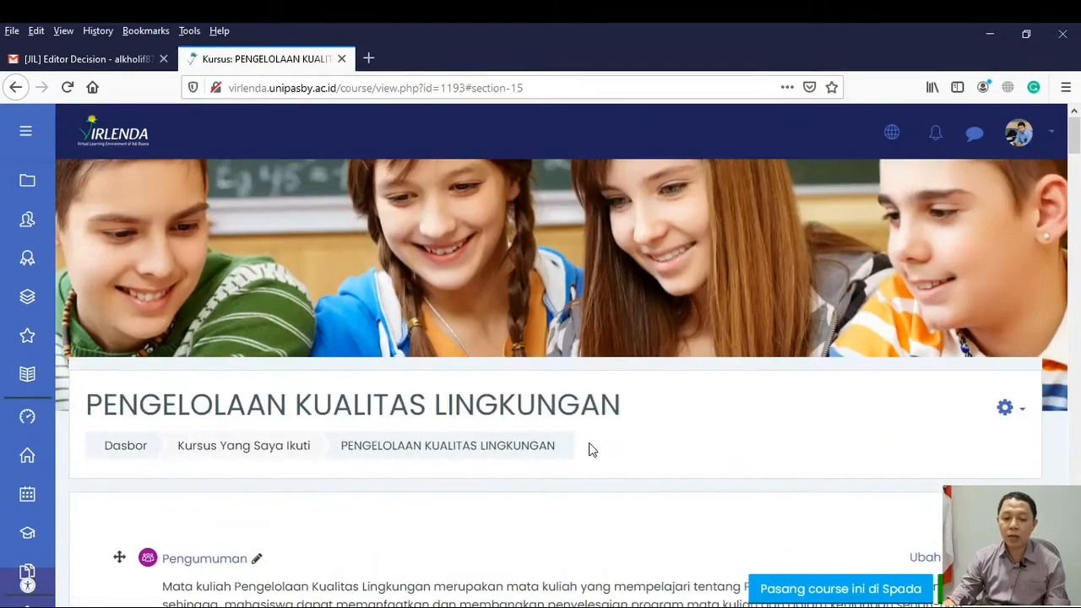
Open the course's participant list (Peserta) and review the enrolled users and their roles
click(33, 224)
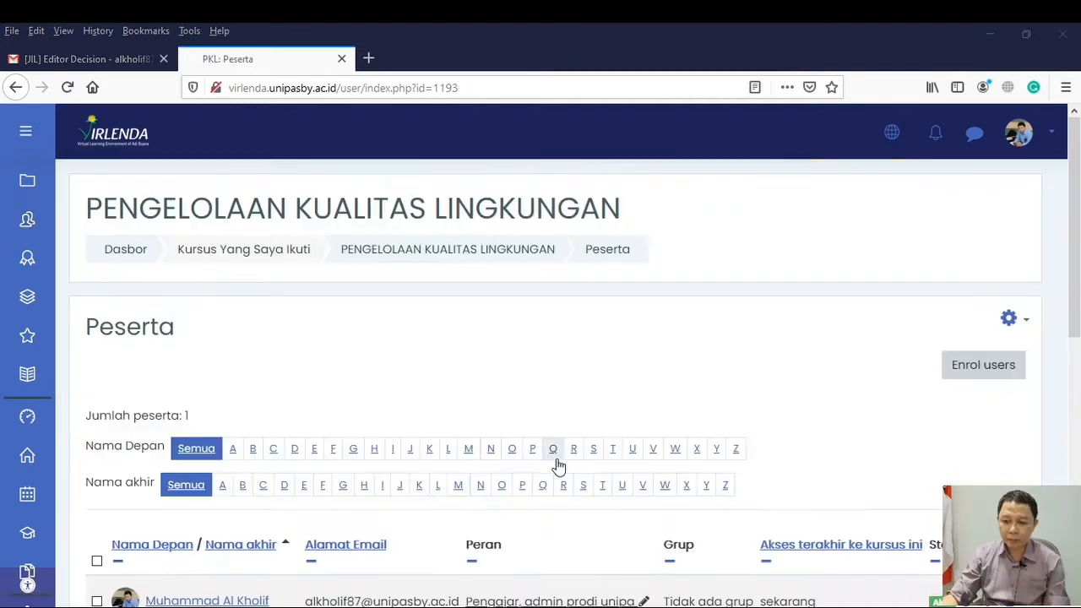
scroll(554, 458, down, 3)
scroll(531, 444, down, 3)
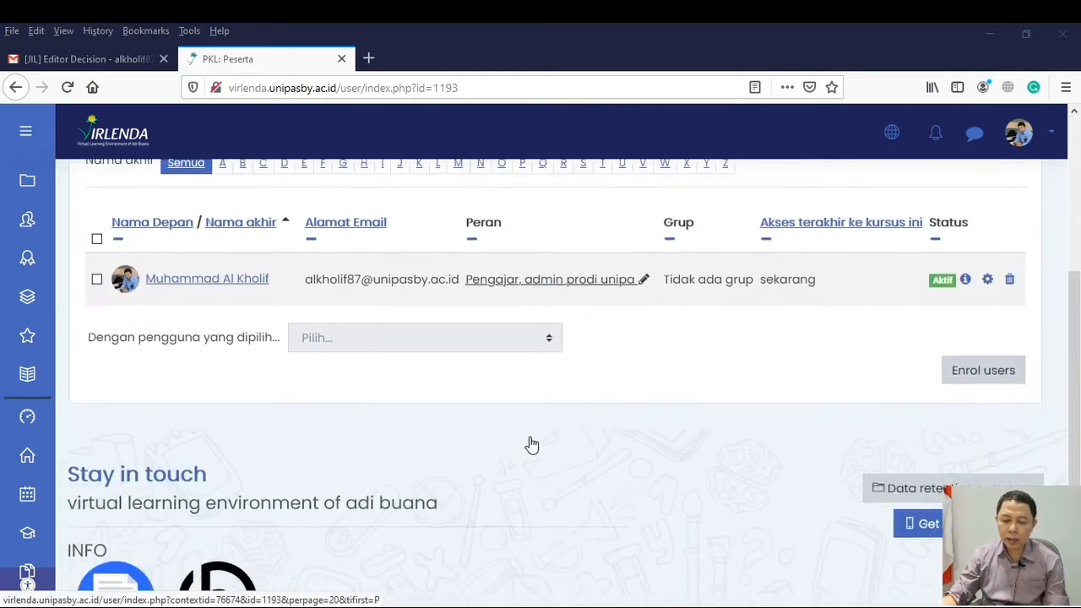
scroll(550, 457, up, 5)
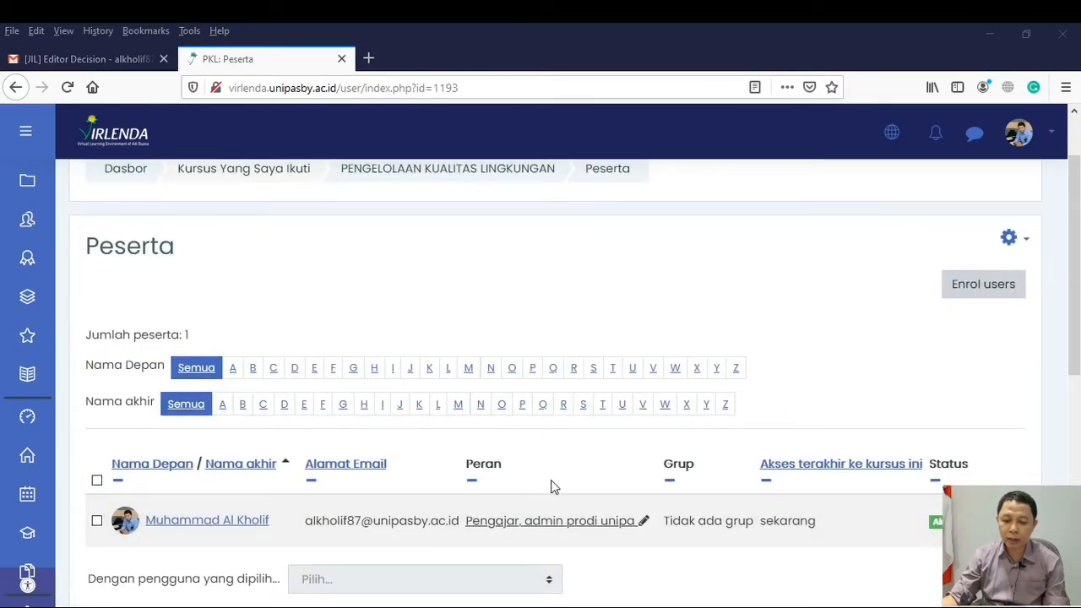
scroll(533, 499, down, 2)
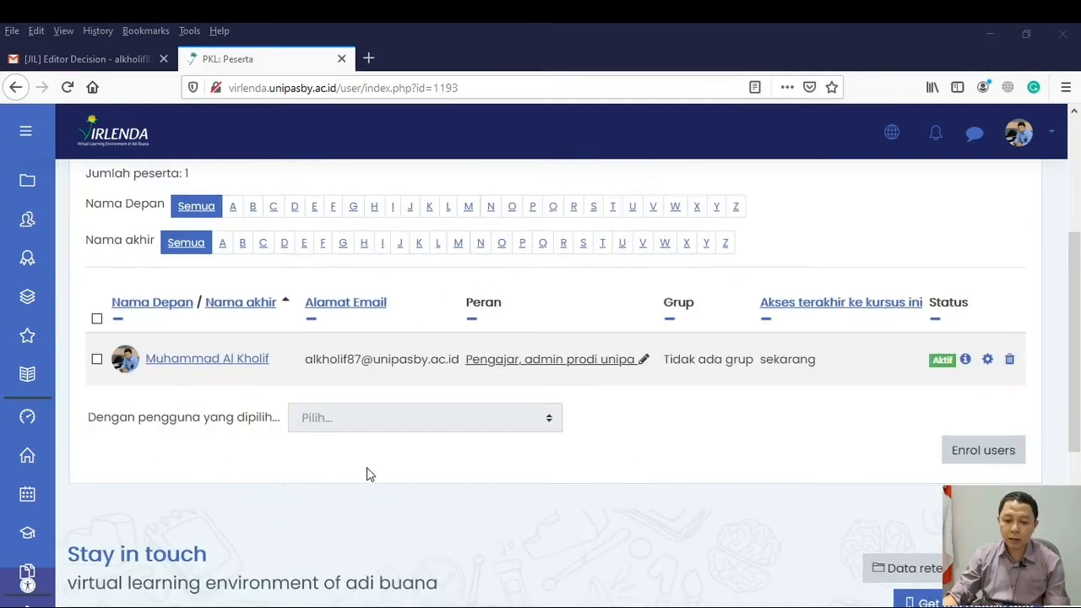
scroll(559, 360, up, 1)
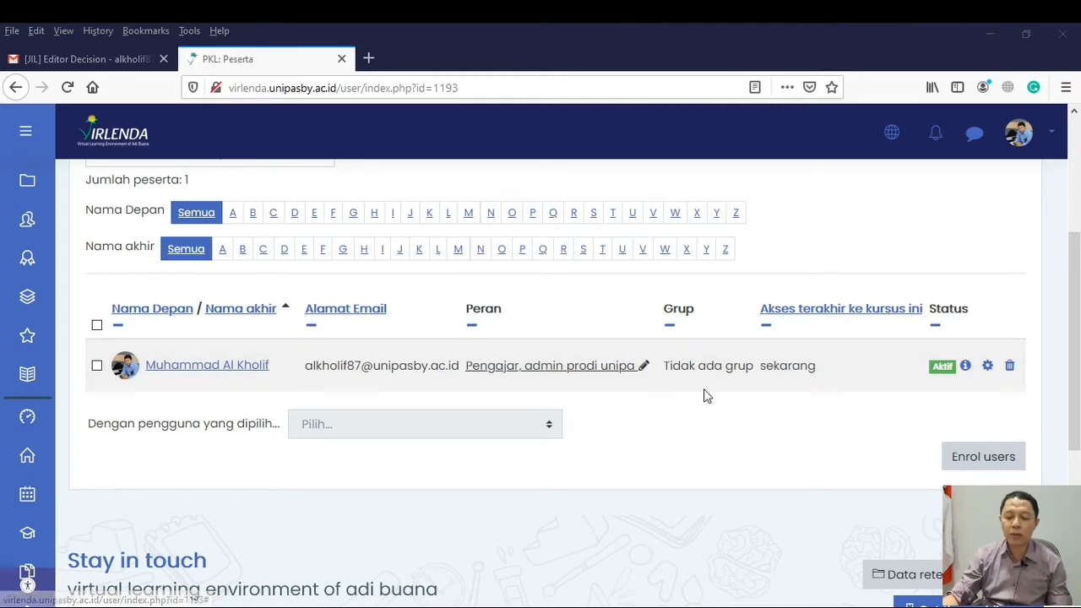
scroll(700, 379, up, 2)
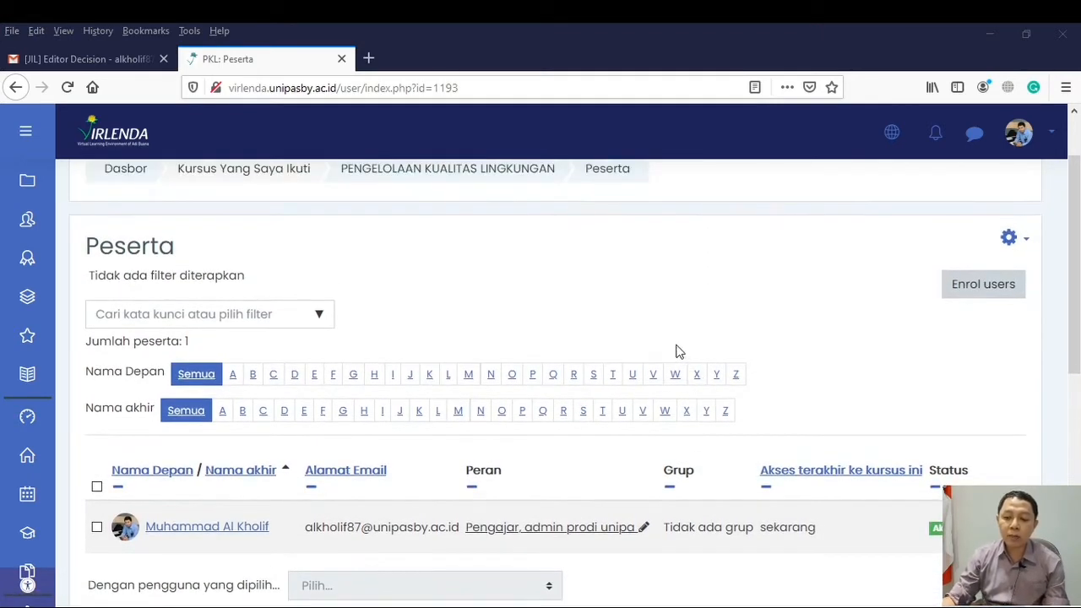
scroll(766, 357, up, 1)
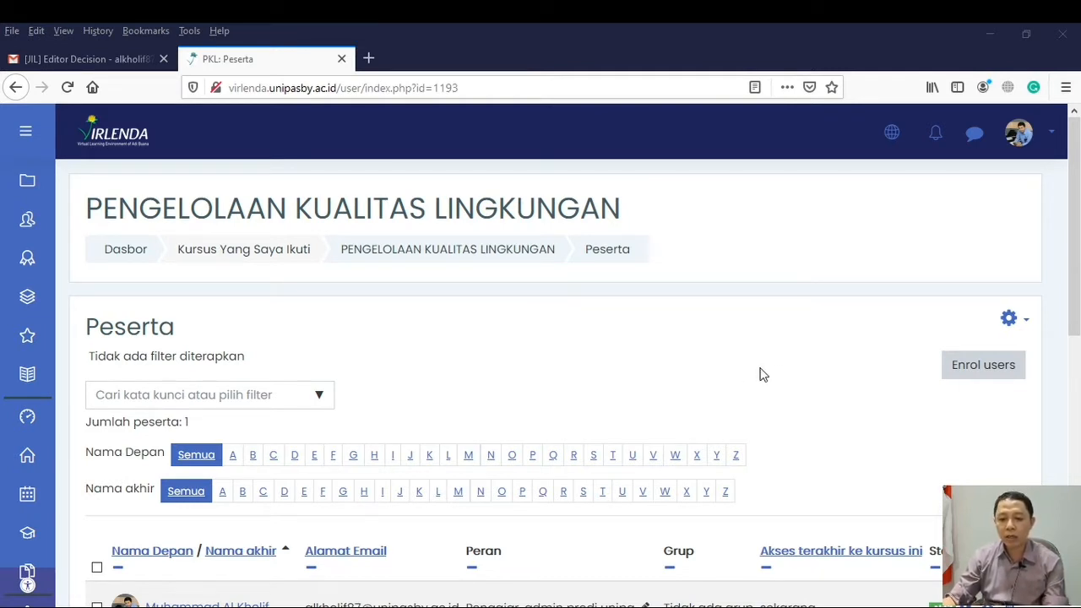
Open the course's enrolment methods page (Metode pendaftaran) and look over the available methods
click(1027, 325)
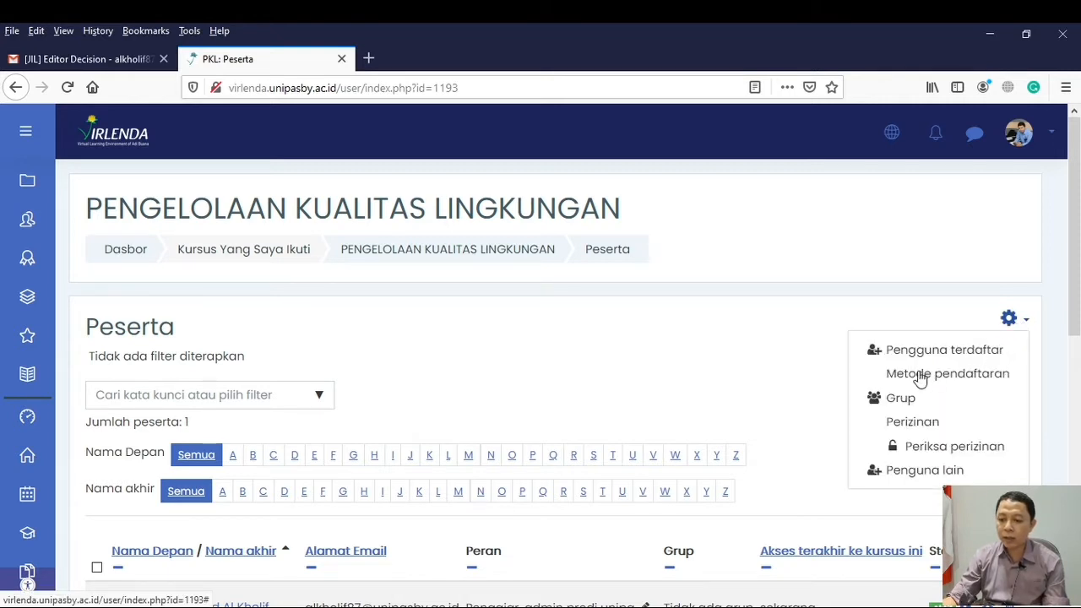
click(975, 373)
scroll(386, 385, down, 4)
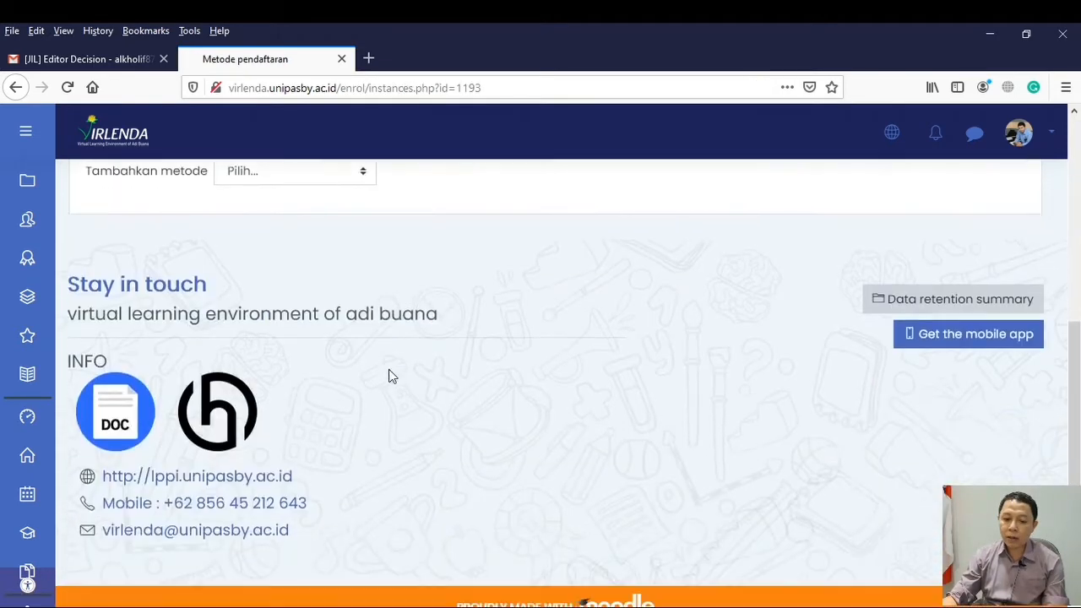
scroll(509, 387, up, 2)
scroll(509, 387, up, 2)
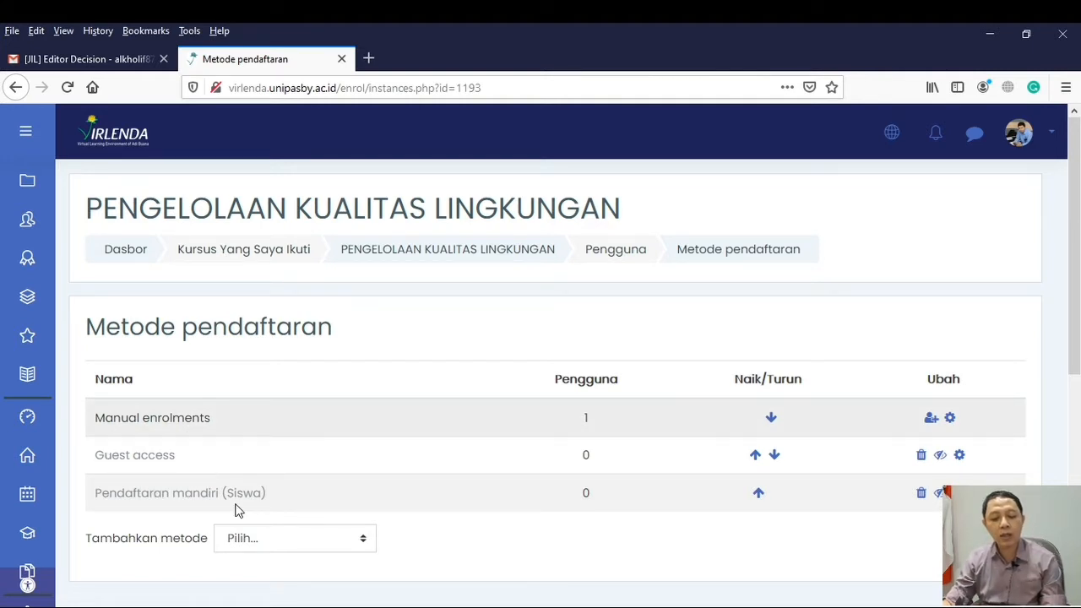
Enable the Pendaftaran mandiri (Siswa) self-enrolment method for the course
click(939, 494)
scroll(472, 531, down, 3)
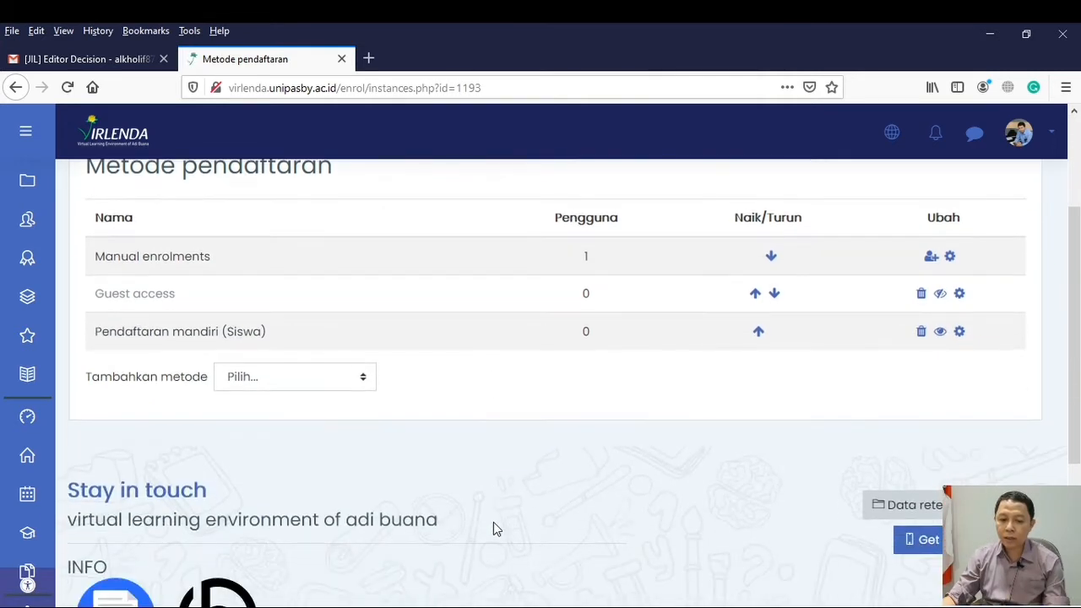
scroll(601, 511, up, 1)
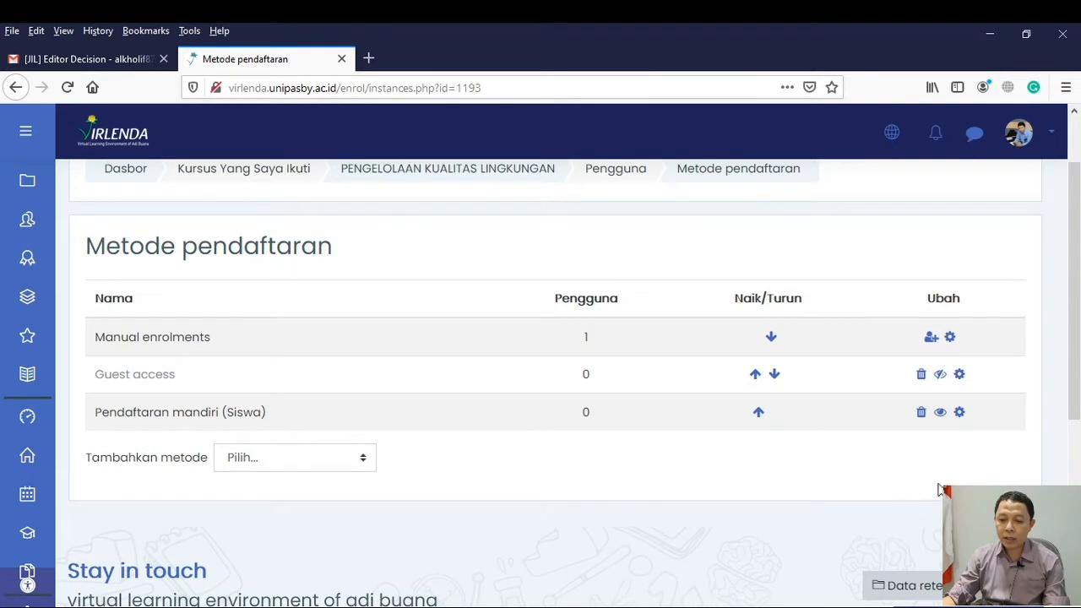
Open the settings of the Pendaftaran mandiri (Siswa) method and set its custom instance name to "Pengelolaan Kualitas Lingkungan"
click(959, 413)
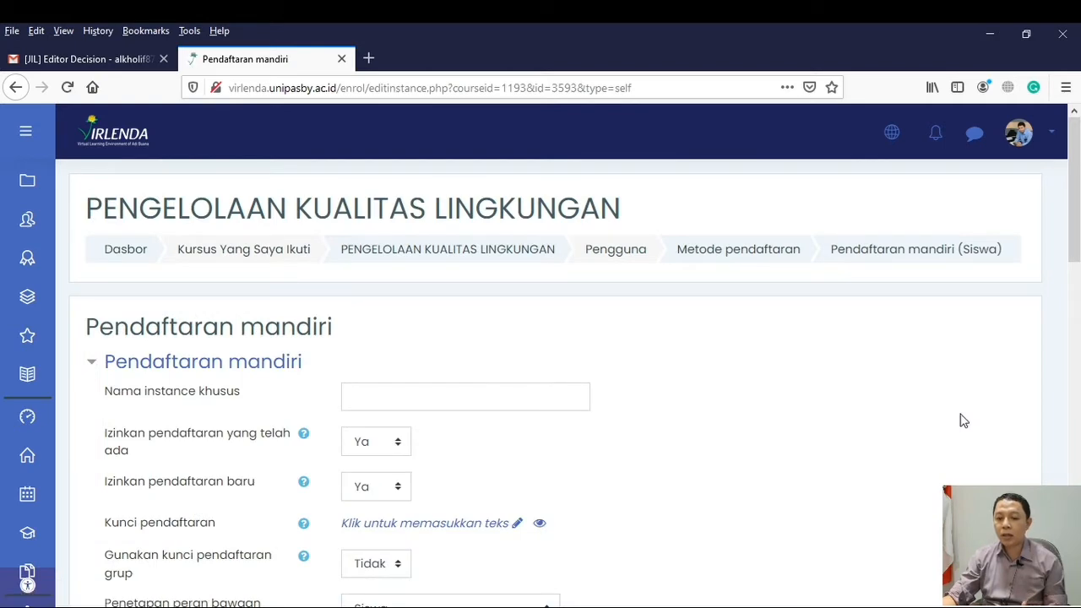
scroll(628, 412, down, 3)
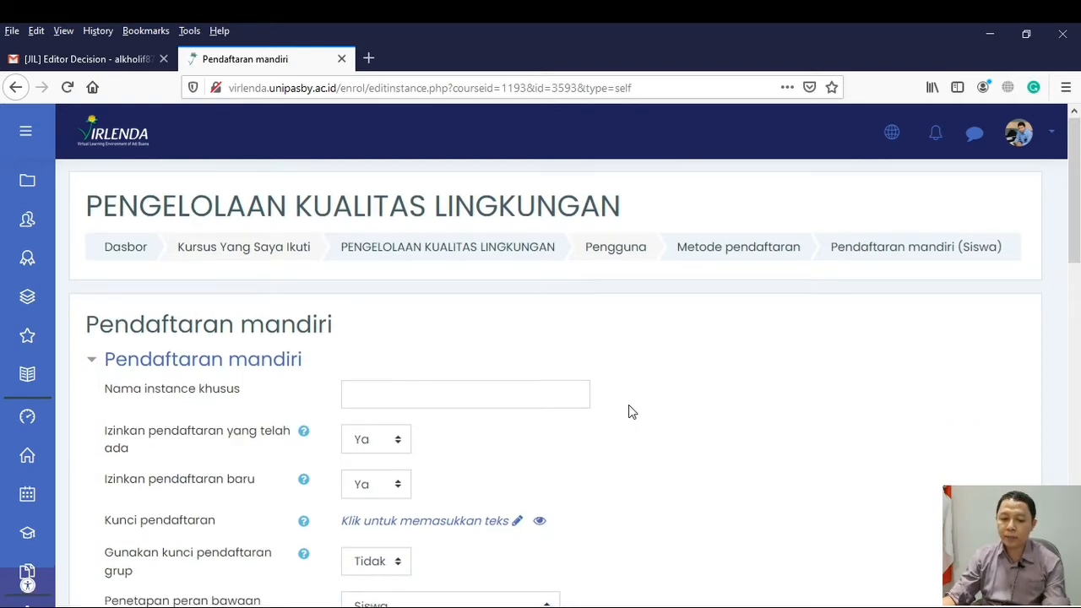
scroll(613, 402, up, 2)
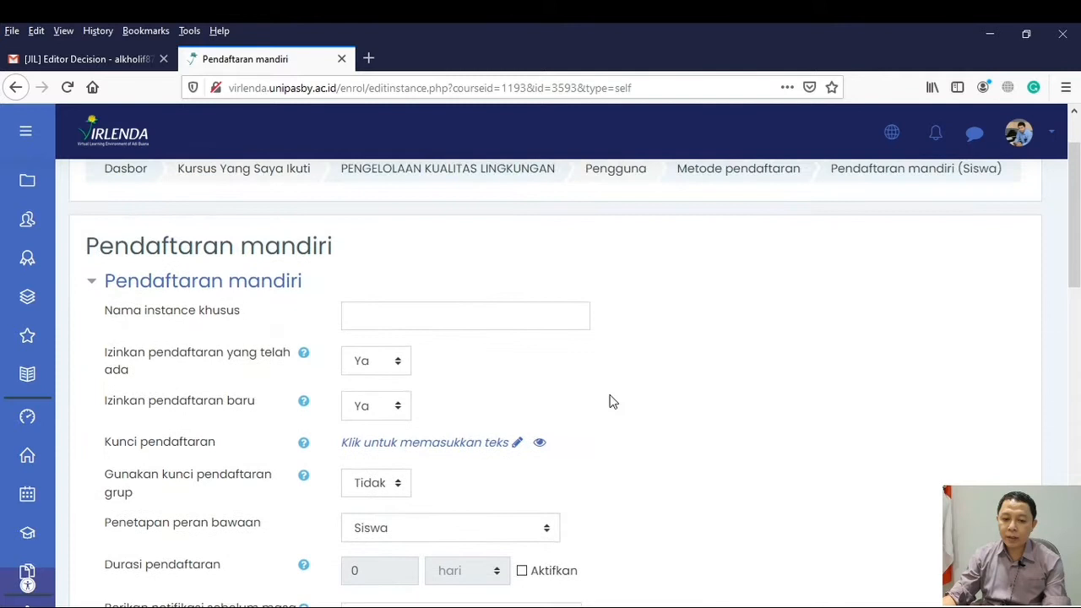
click(370, 319)
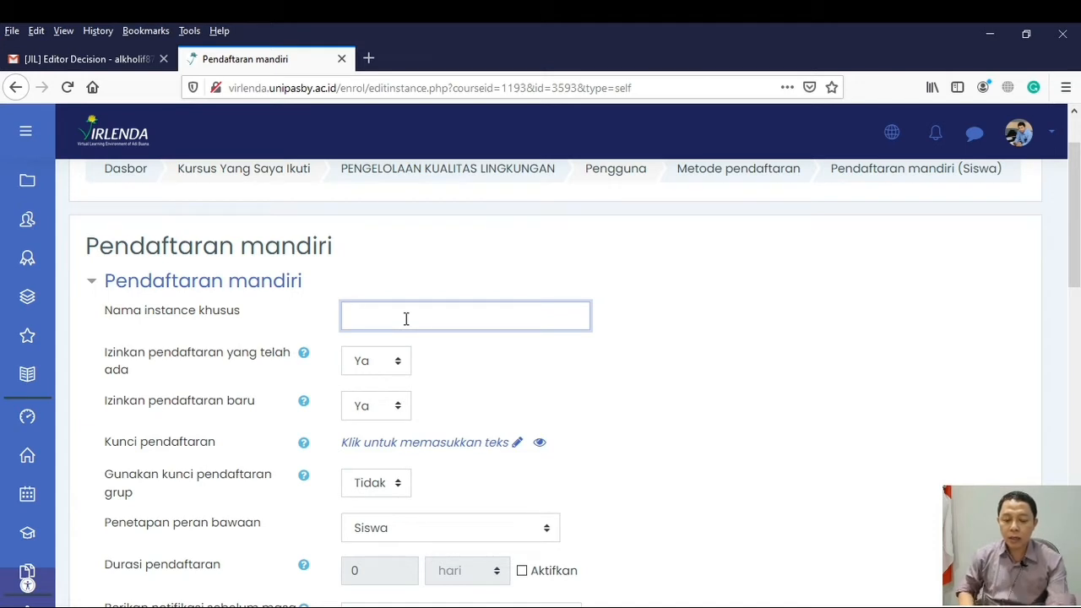
text(Peng)
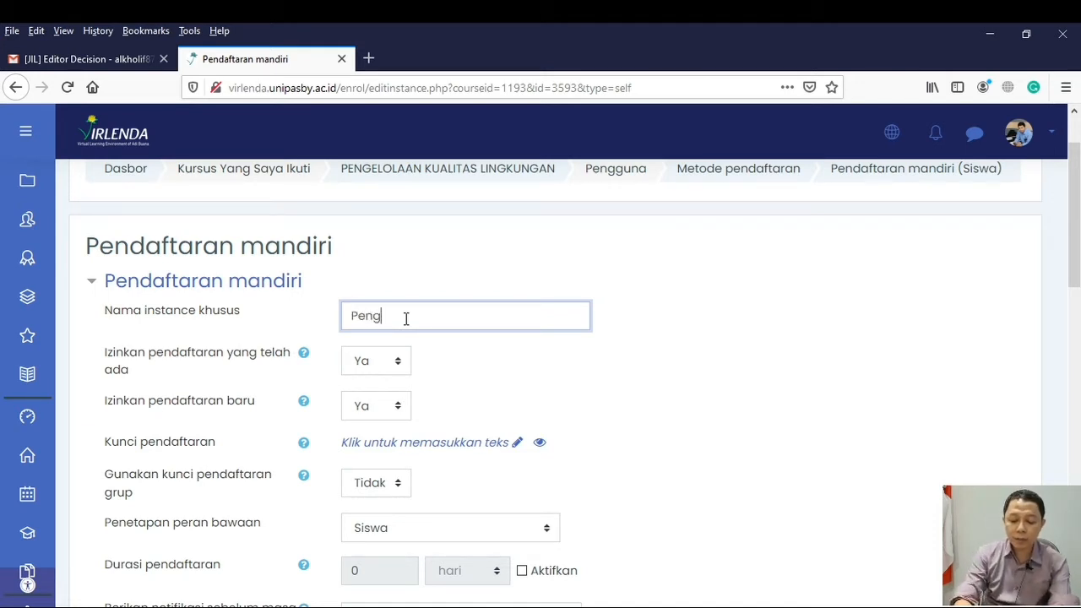
text(elola)
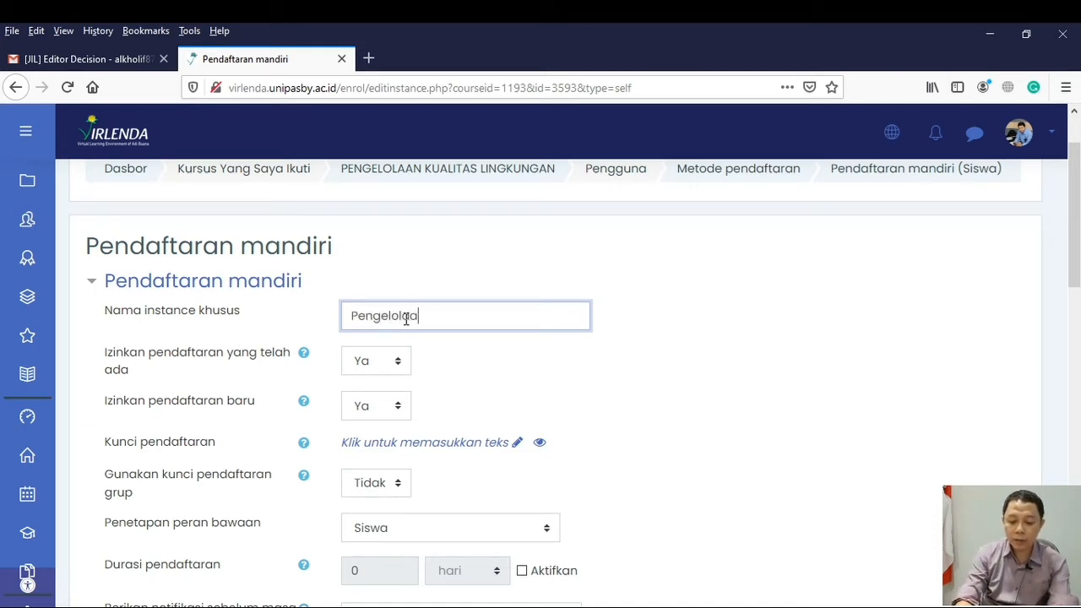
text(an KUalitas)
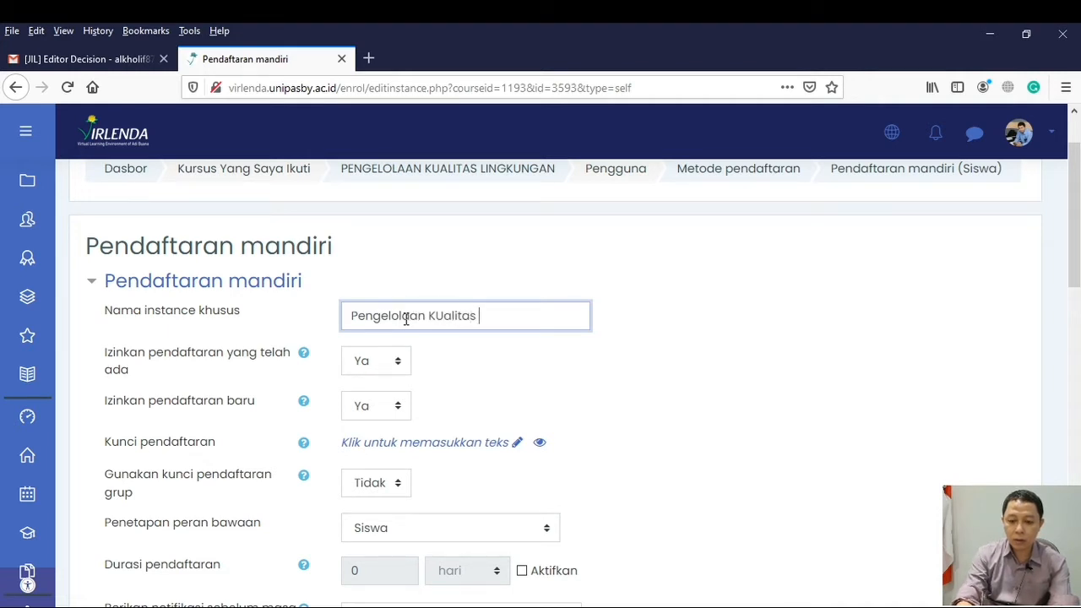
key(BackSpace)
key(BackSpace)
key(BackSpace)
key(BackSpace)
key(BackSpace)
key(BackSpace)
key(BackSpace)
key(BackSpace)
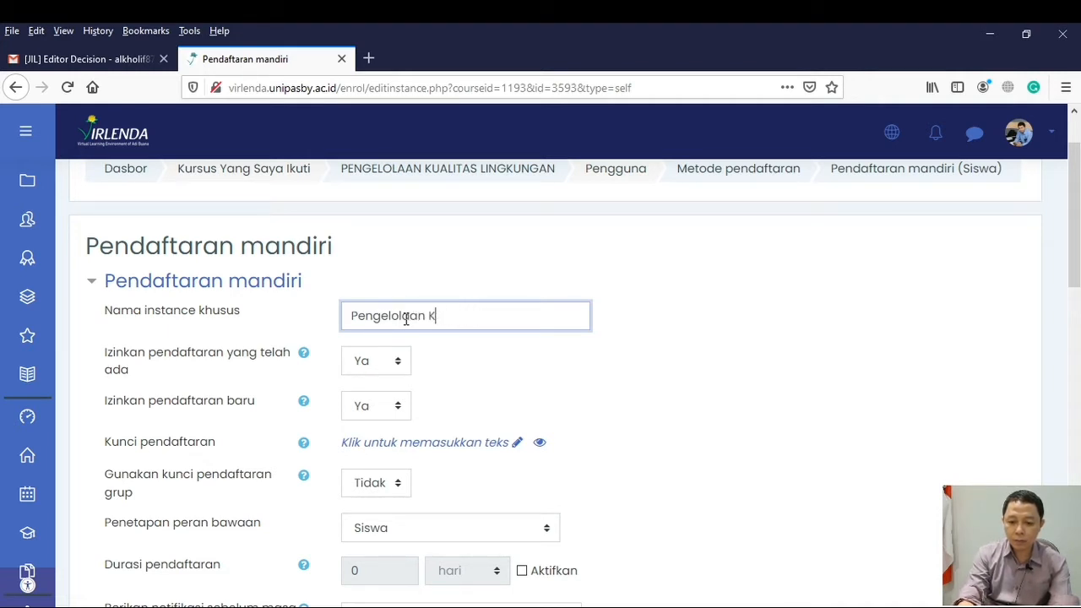
text(ualitas L)
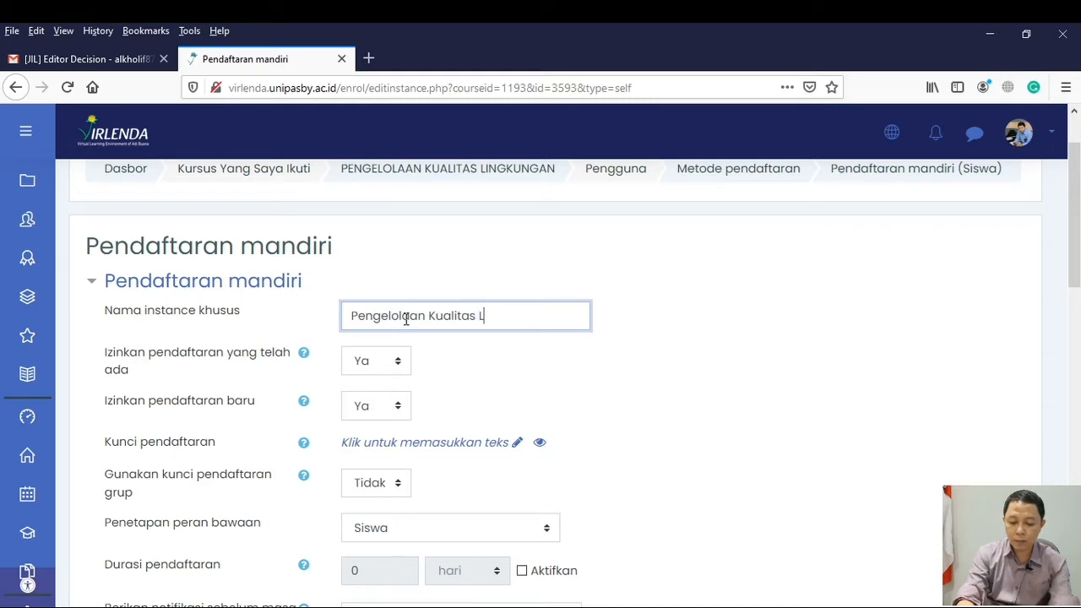
text(ingkungan)
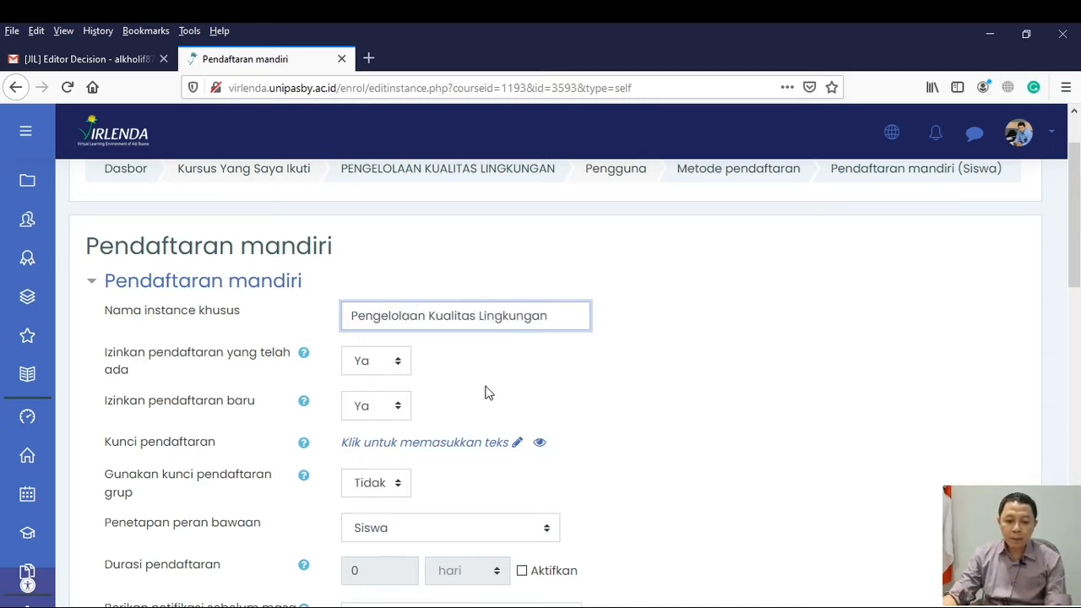
Enter the enrolment key in the Kunci pendaftaran field, save it, and reveal it for checking
scroll(560, 410, down, 3)
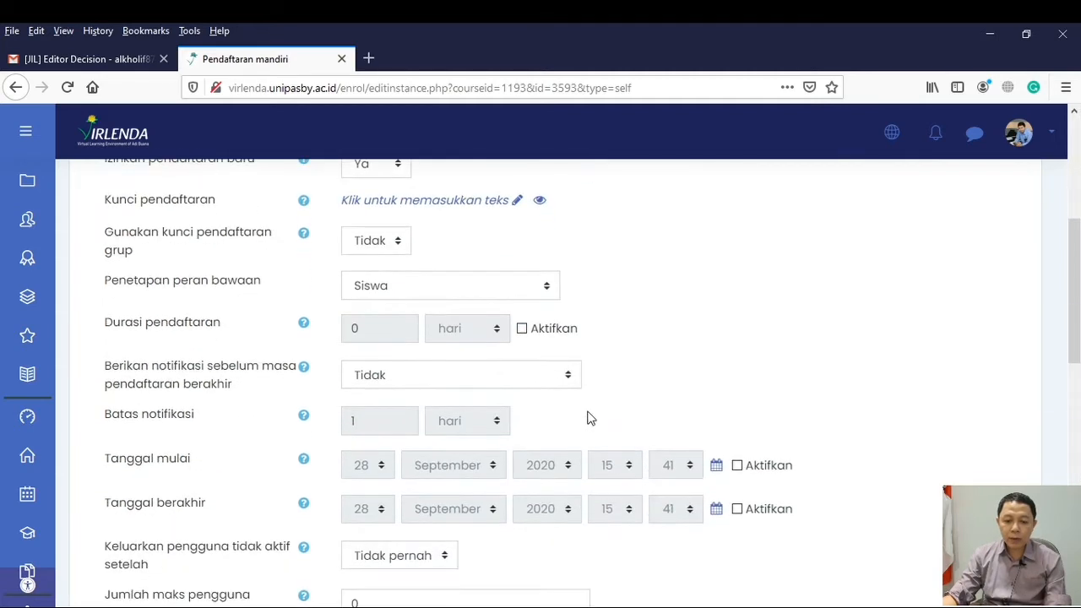
scroll(602, 417, up, 1)
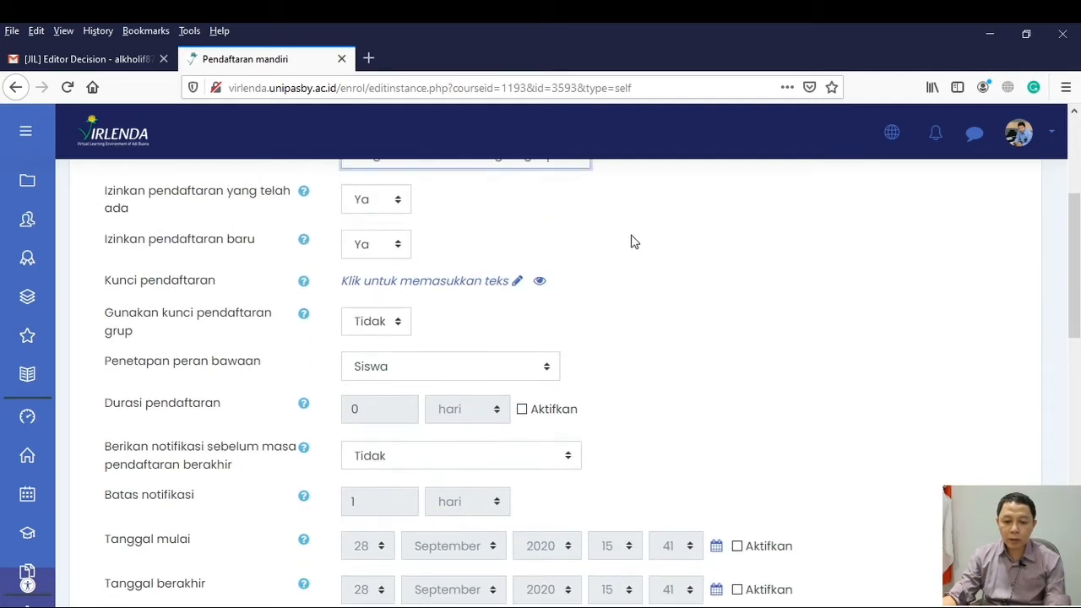
click(508, 290)
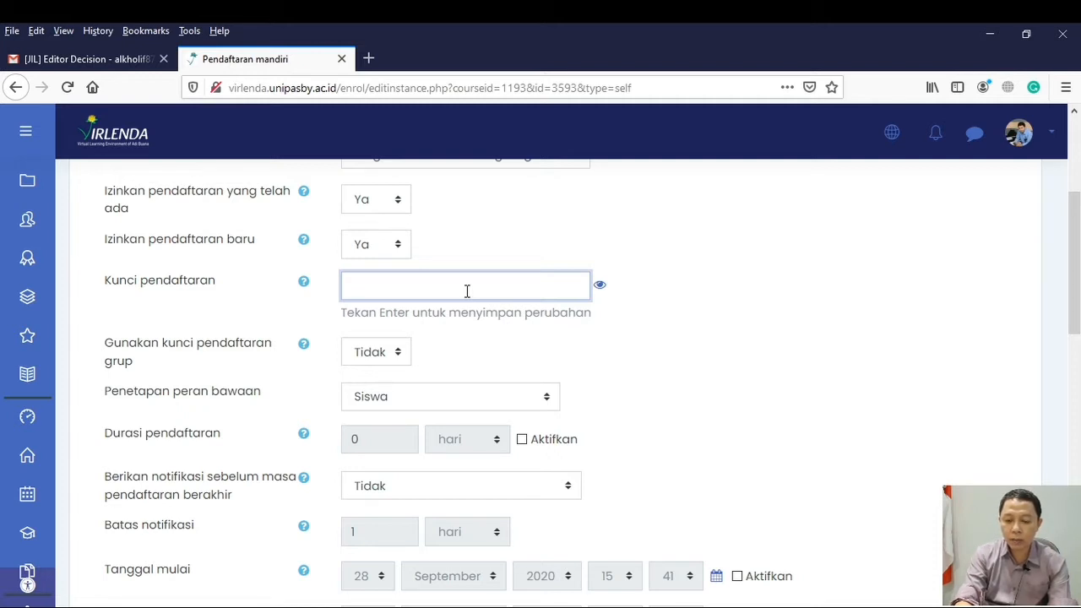
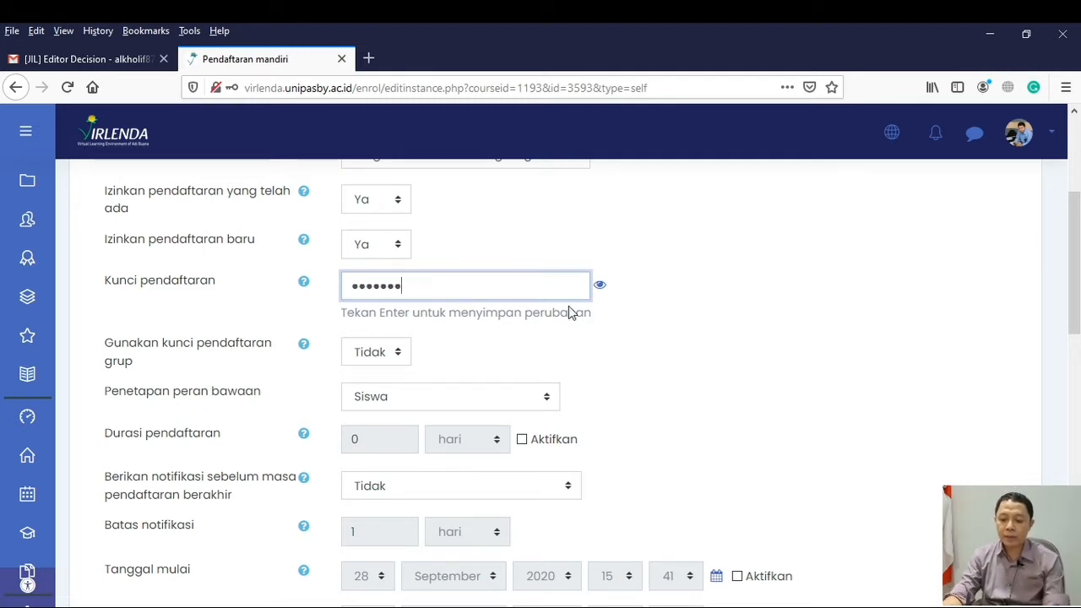
key(Return)
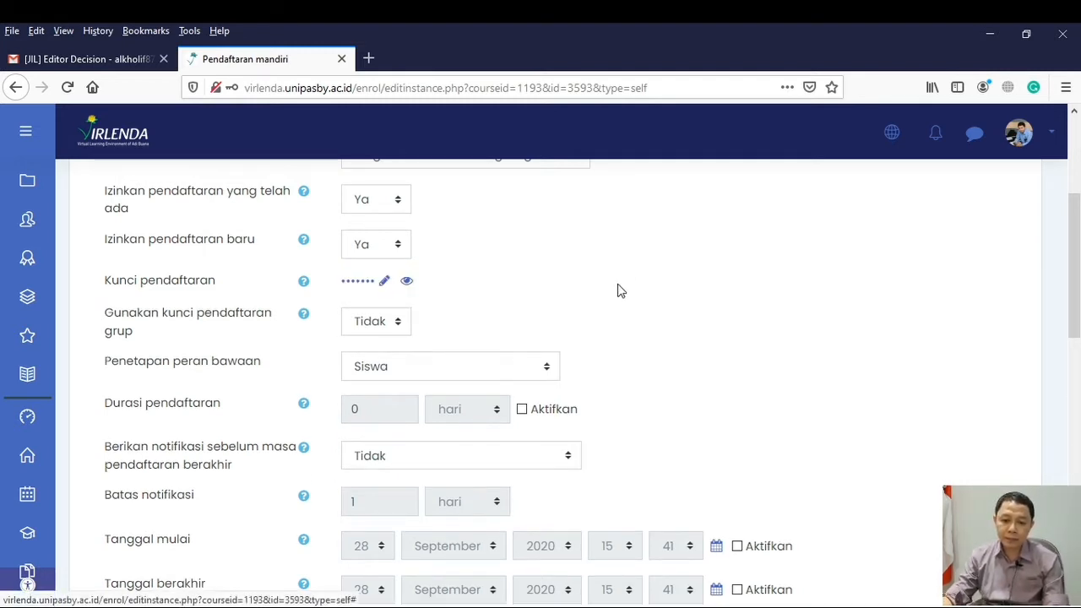
click(407, 282)
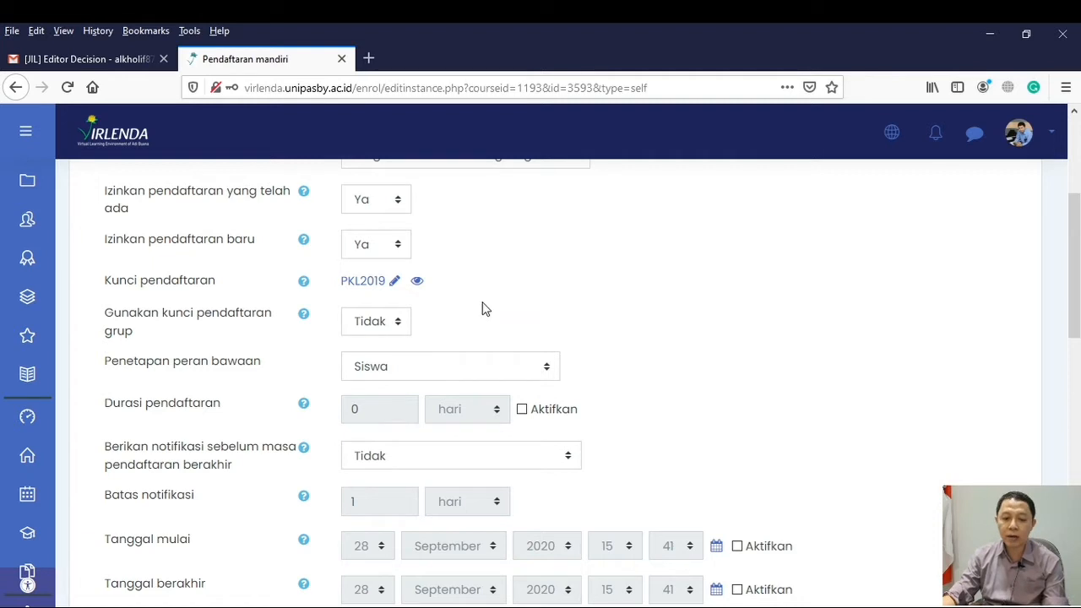
Enable the enrolment duration (Durasi pendaftaran) and set it to 2 days (hari)
scroll(482, 310, down, 2)
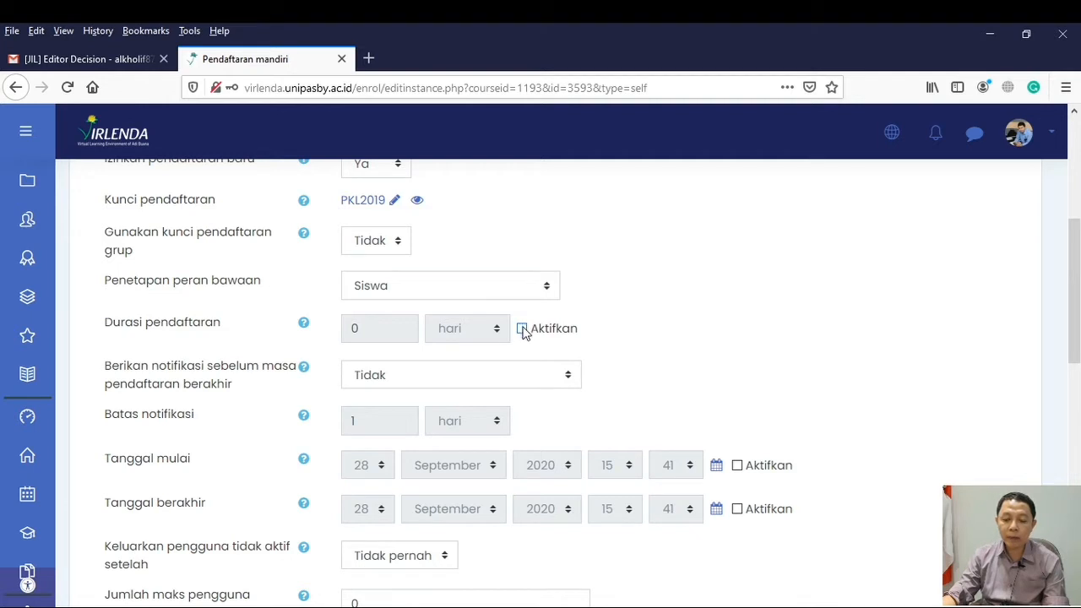
click(522, 331)
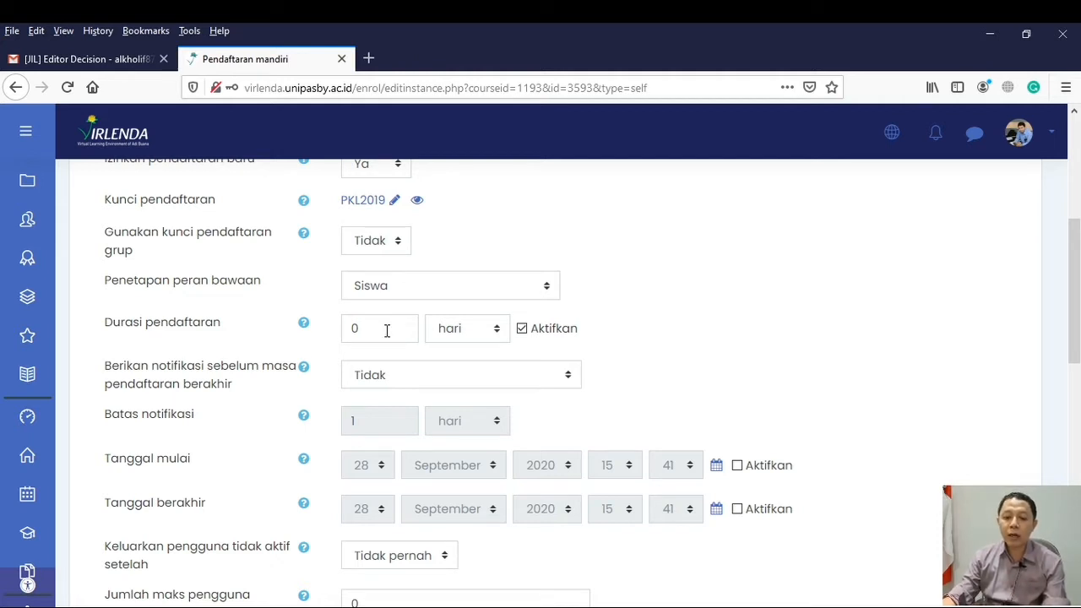
drag(387, 330, 323, 323)
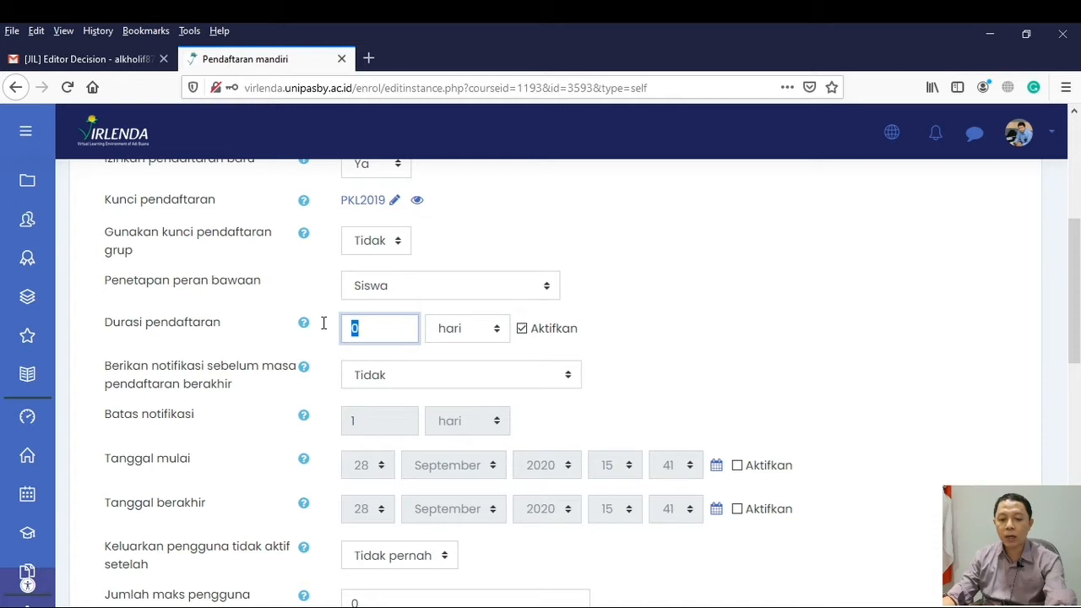
text(2)
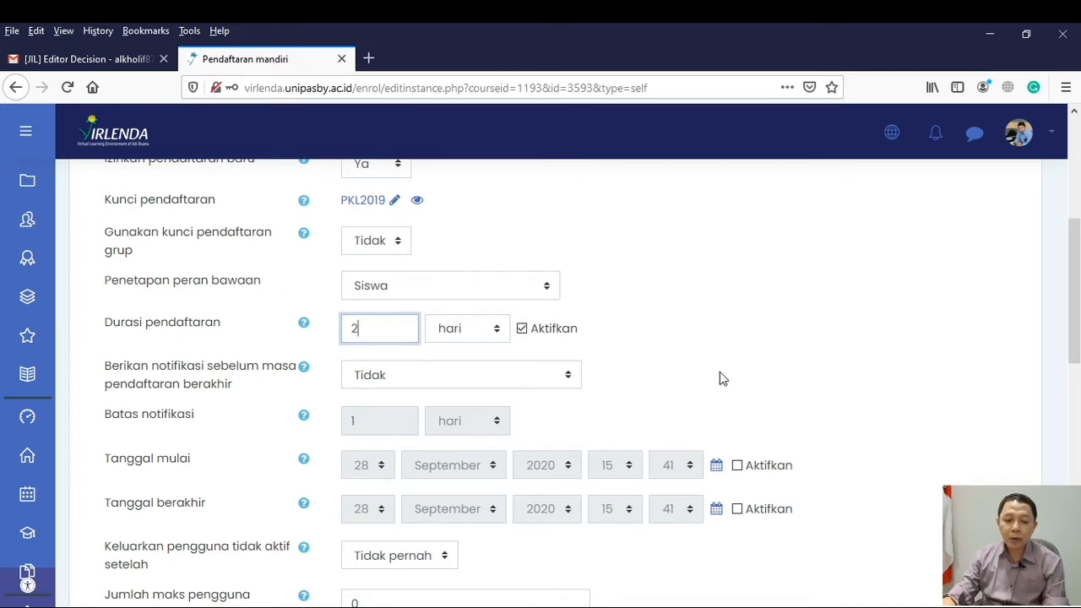
Enable both Tanggal mulai and Tanggal berakhir, and set the start date to 28 September 2020 at 08:00
scroll(720, 377, down, 2)
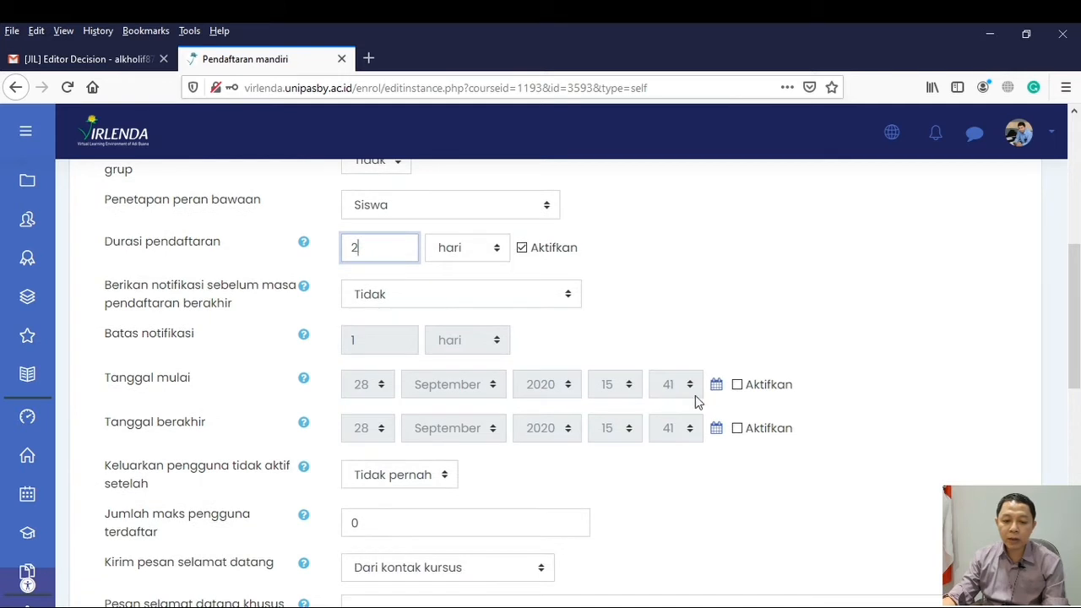
scroll(666, 456, down, 2)
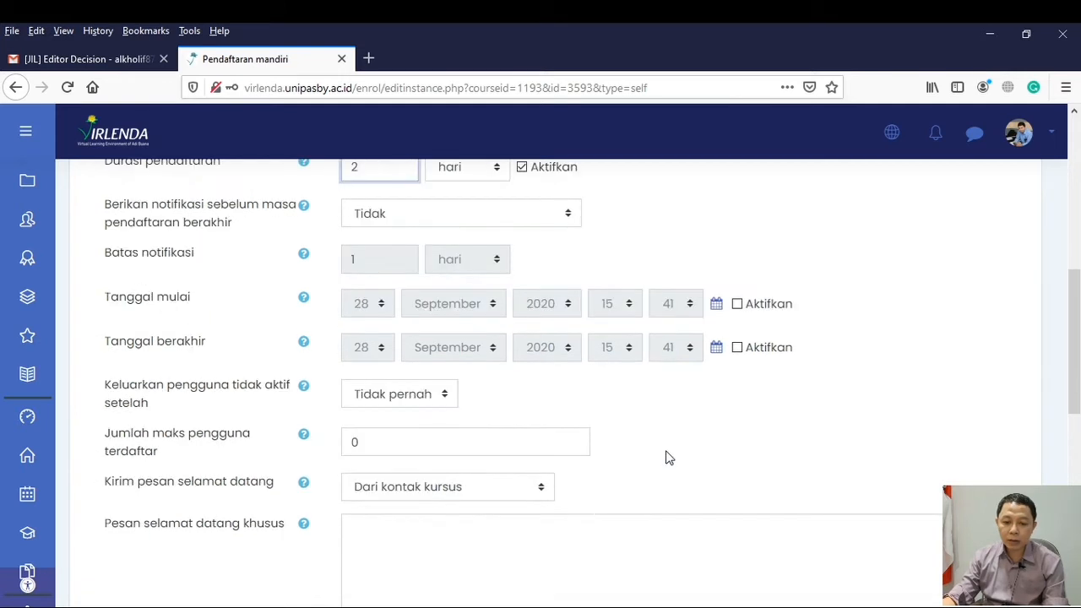
click(737, 304)
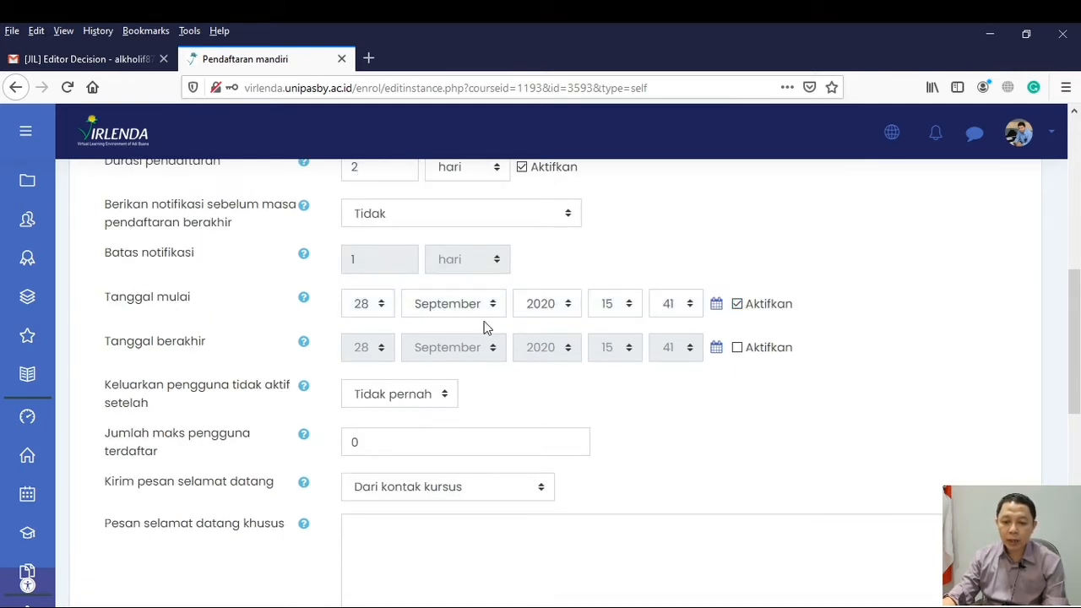
click(381, 306)
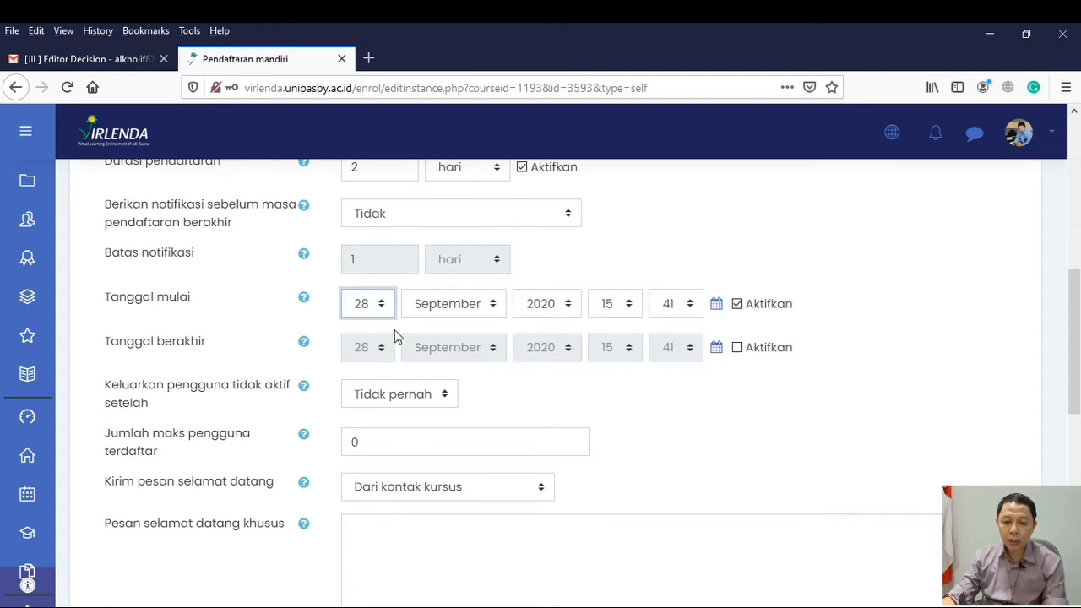
click(713, 422)
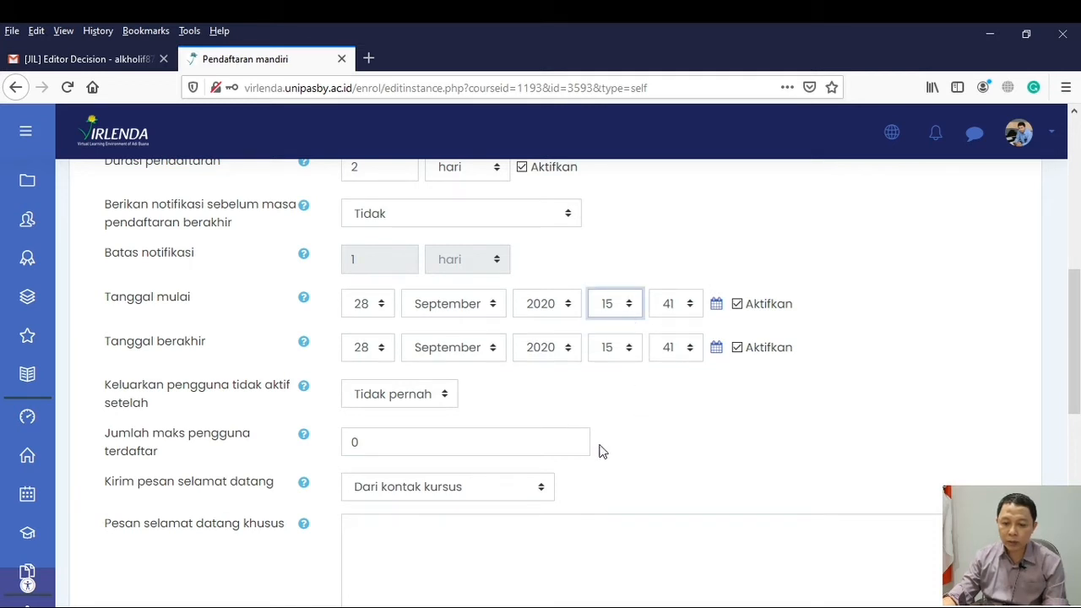
text(08)
click(690, 305)
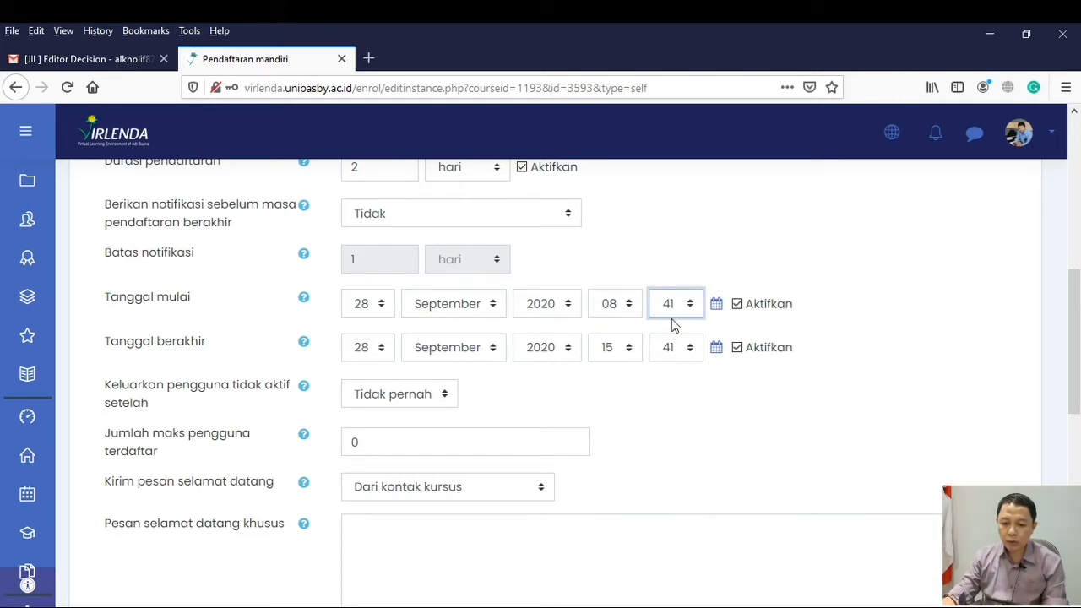
text(00)
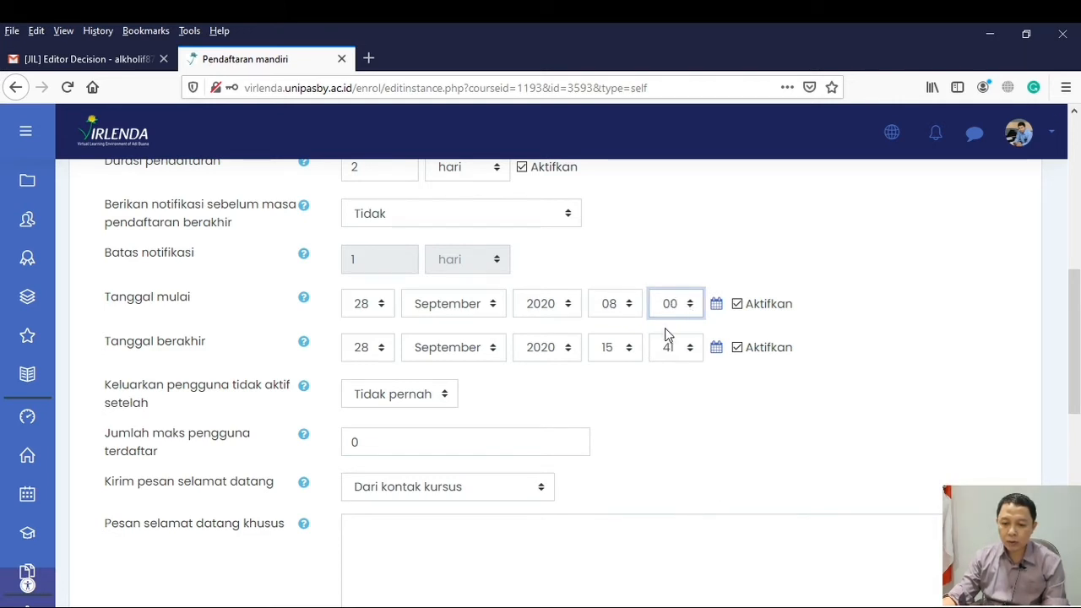
Set Tanggal berakhir to 30 September 2020 at 08:00 and limit the maximum number of enrolled users to 60
click(382, 349)
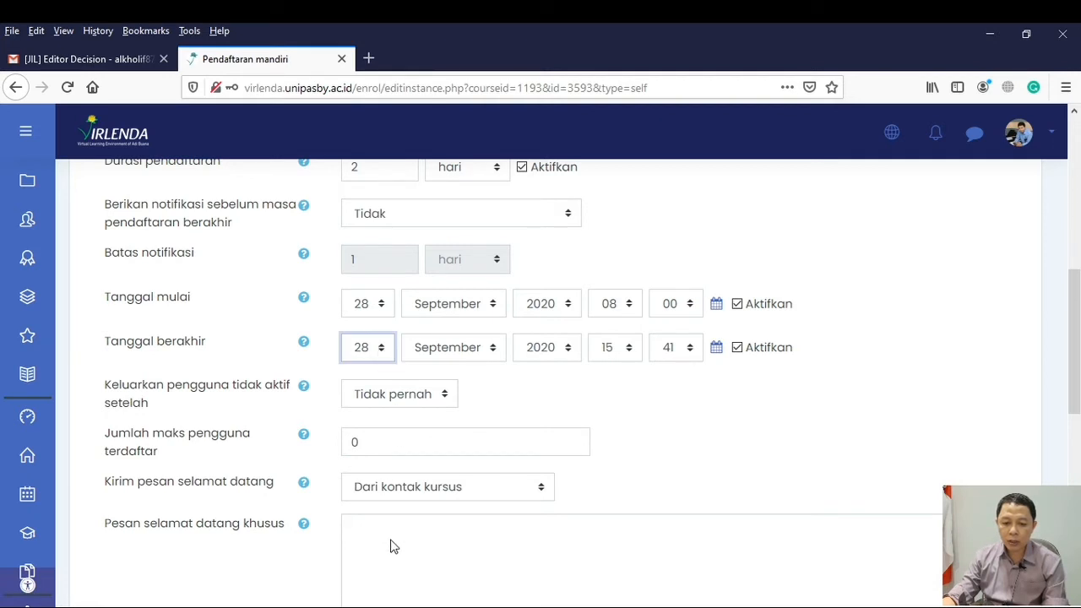
text(30)
click(634, 350)
click(611, 456)
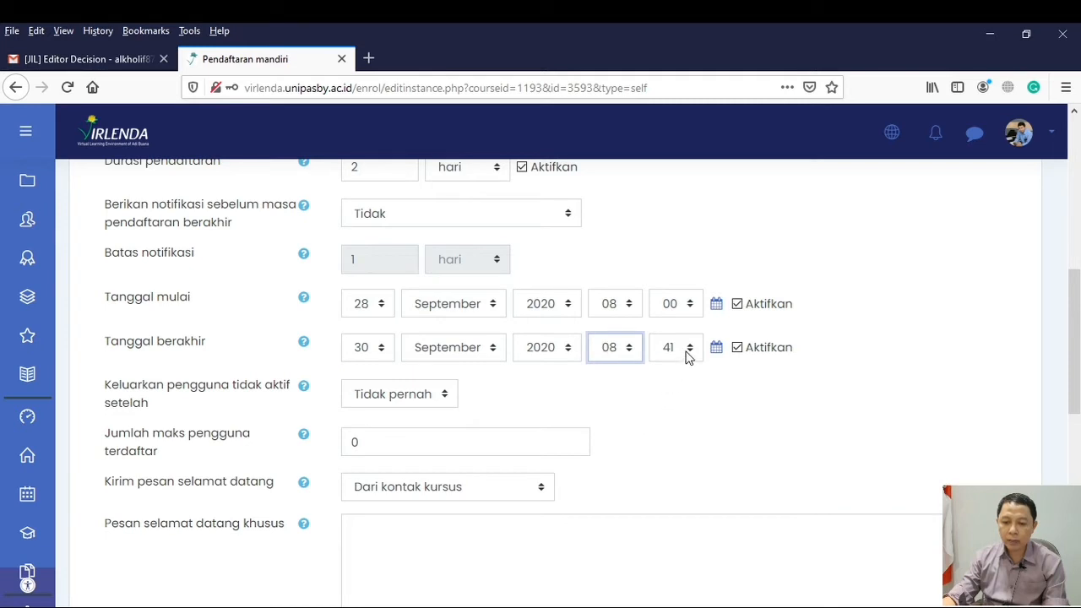
click(691, 354)
click(673, 371)
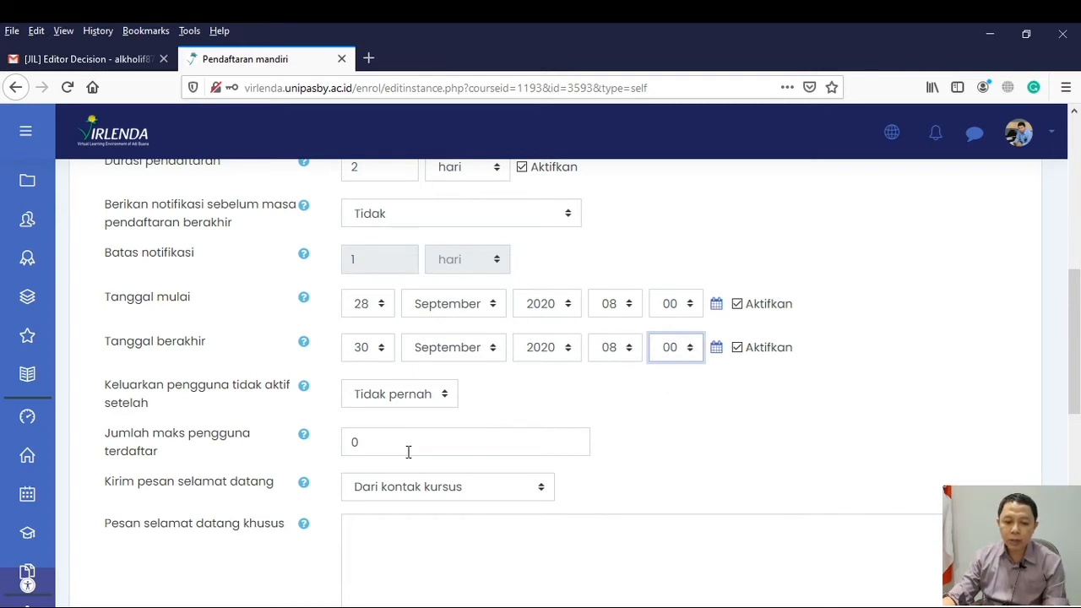
drag(380, 451, 331, 441)
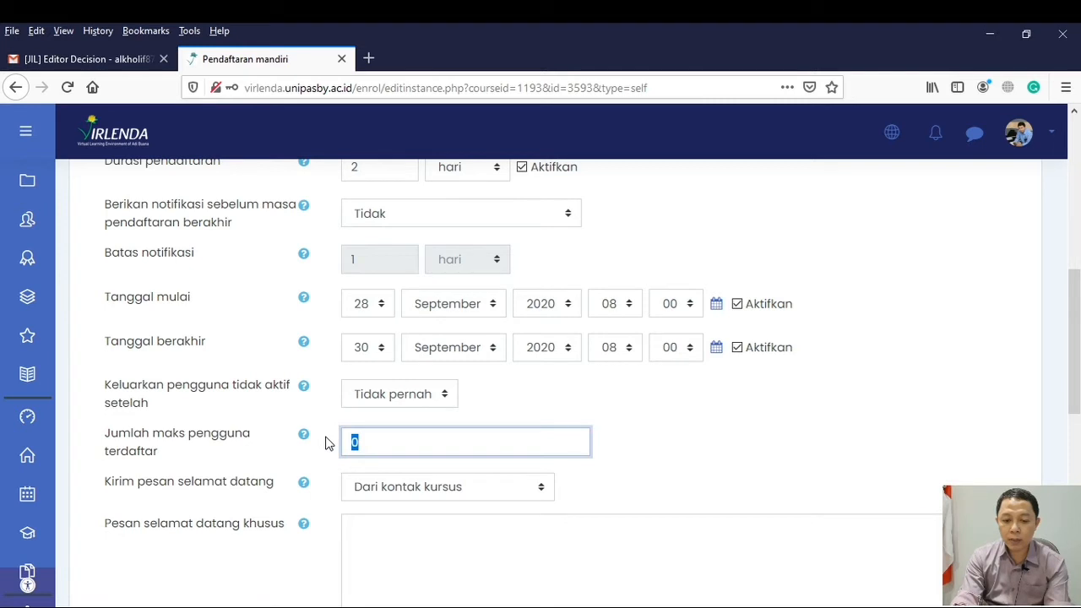
text(60)
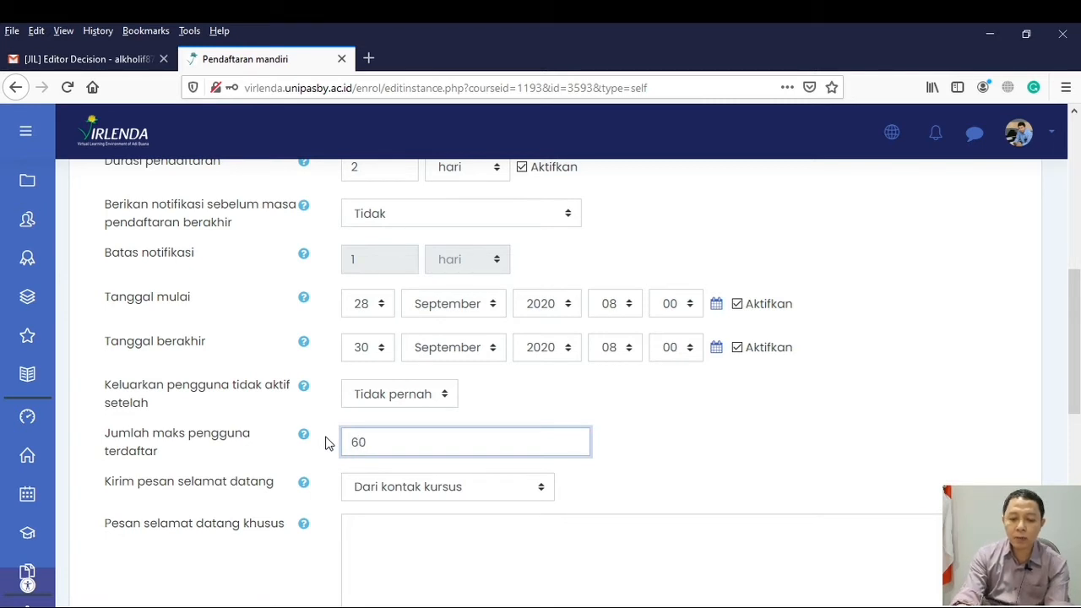
Enter the custom welcome message "Selamat datang di Perkuliahan PKL" and save the self-enrolment settings
scroll(405, 416, down, 2)
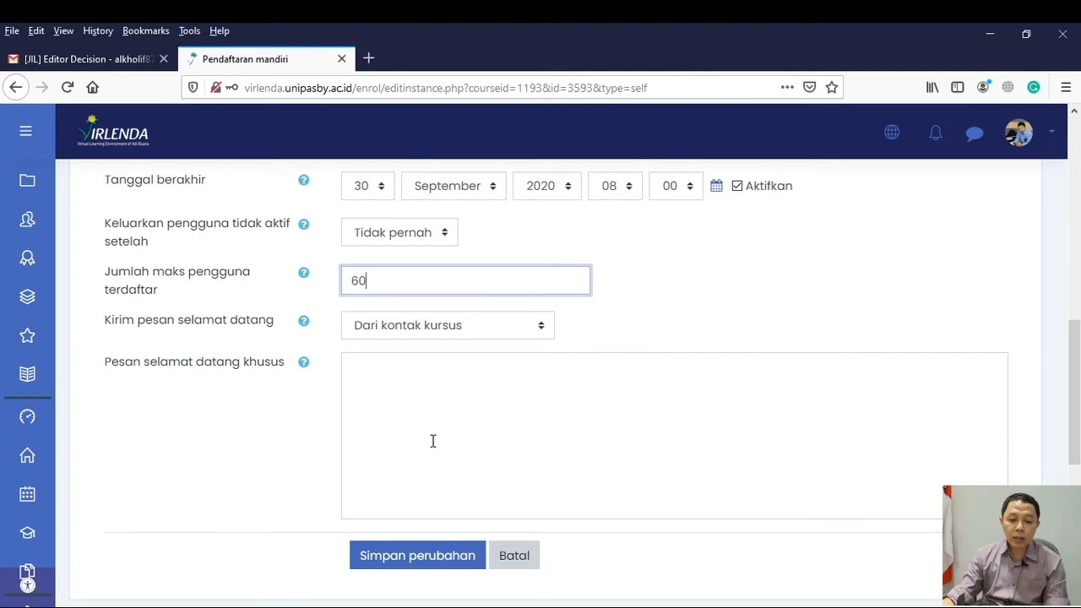
click(378, 382)
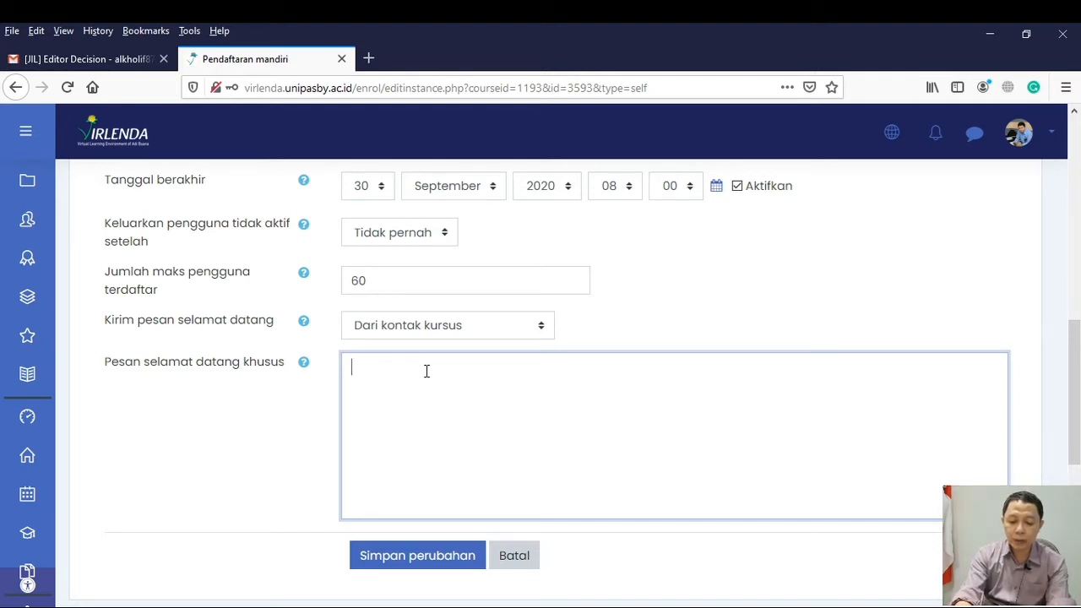
text(Selamat)
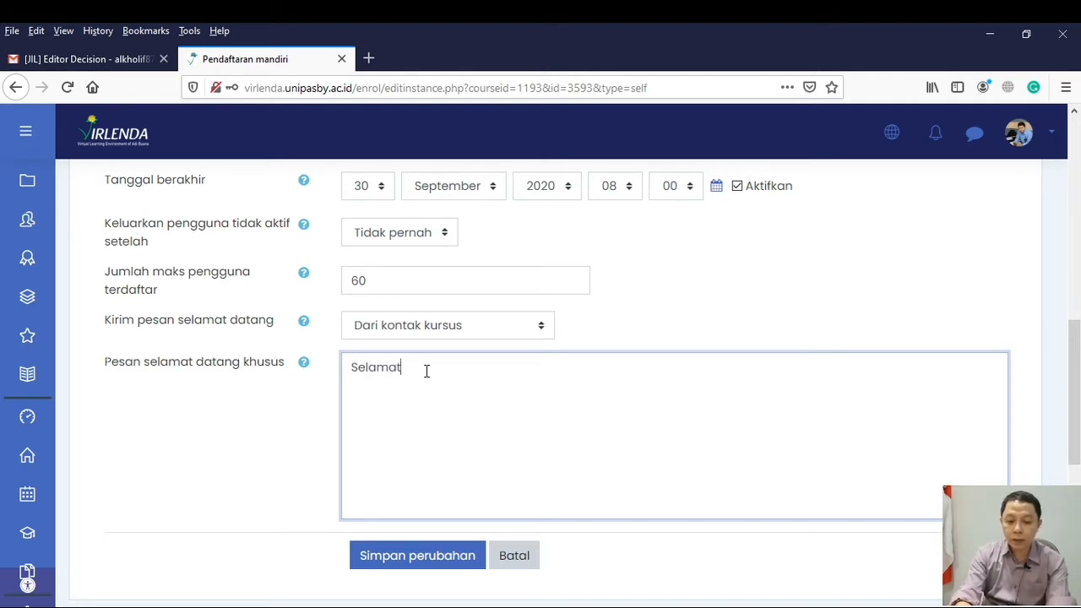
text( datang)
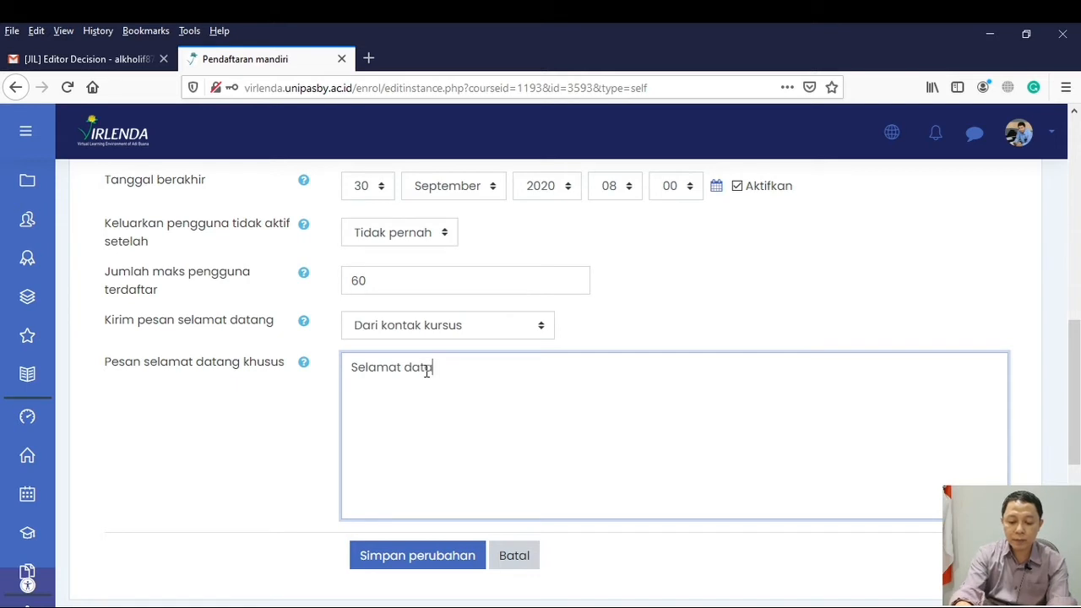
text( di Pe)
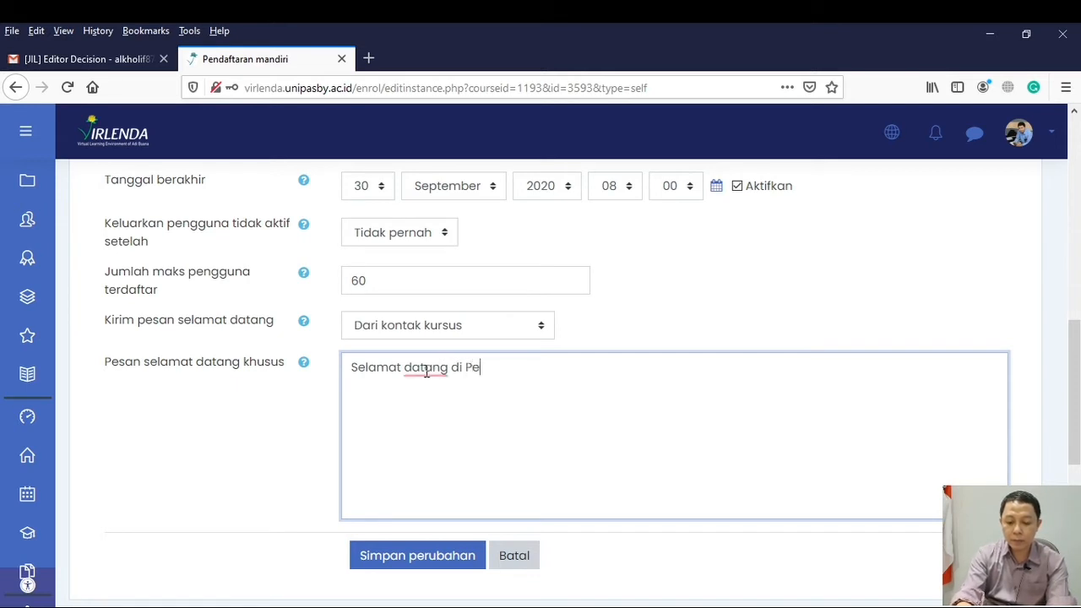
text(rkuliaha)
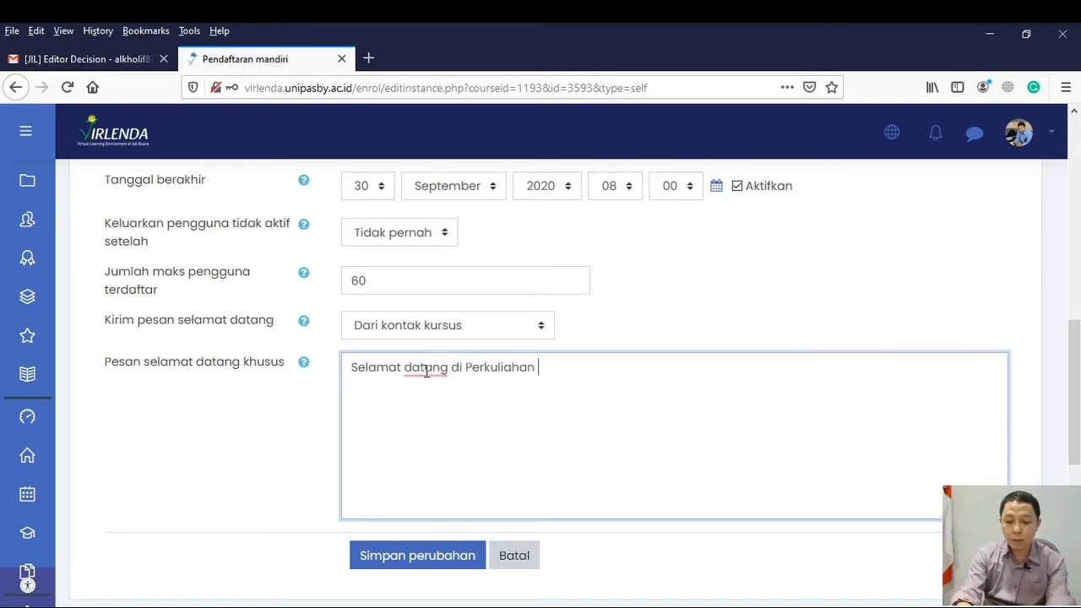
text(n )
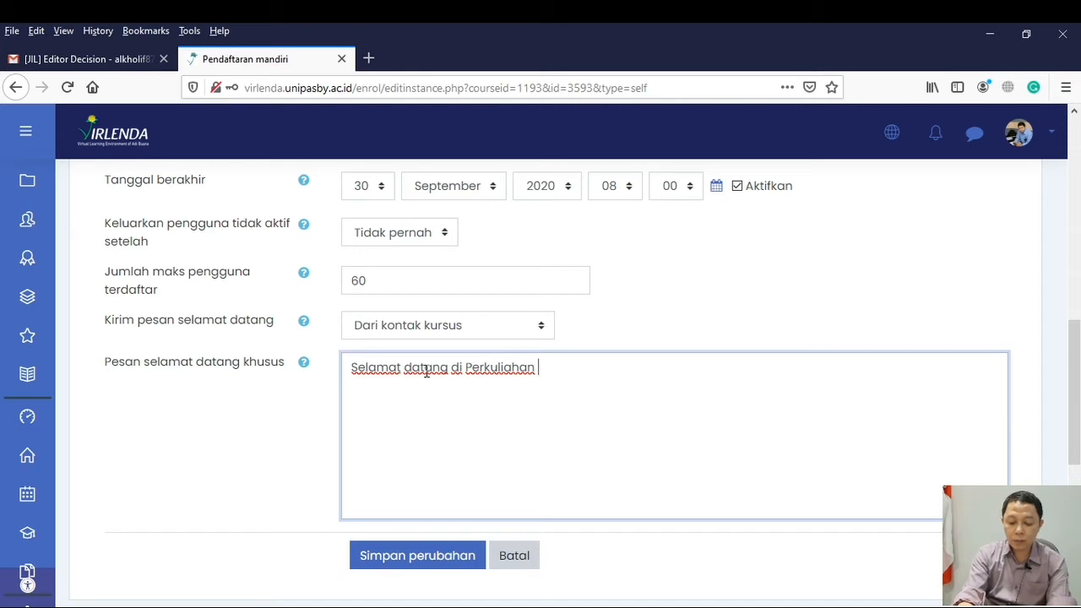
text(PKL)
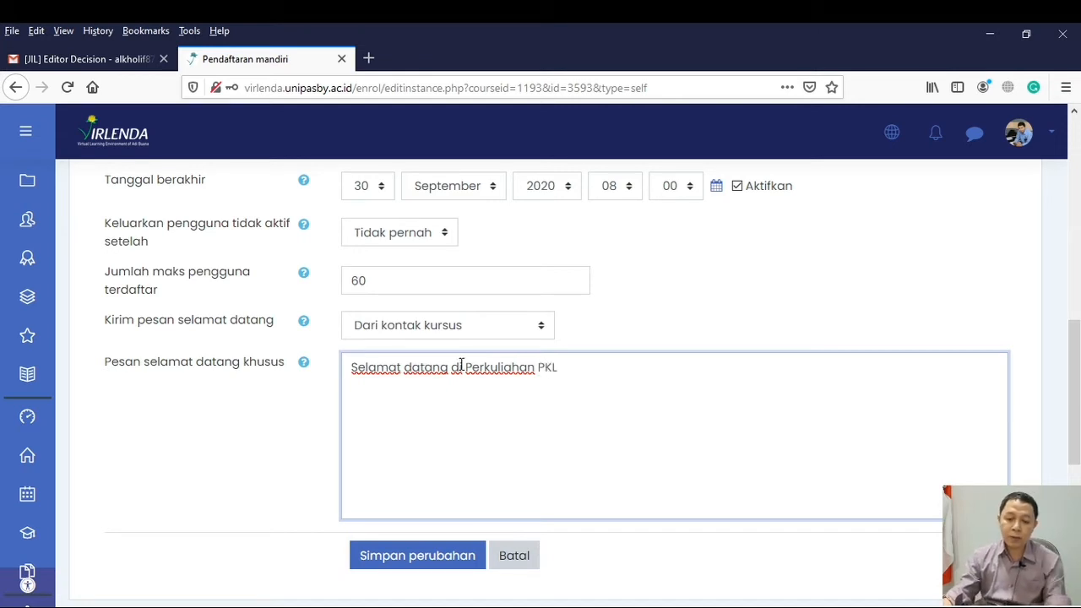
click(419, 557)
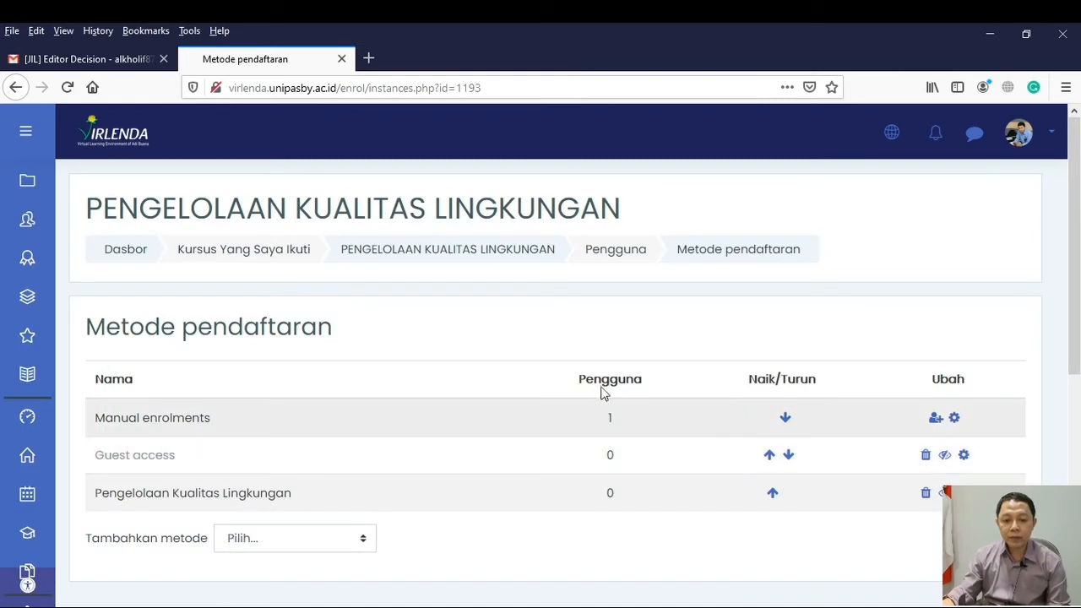
Look over the course's enrolment methods, reopen the Pengelolaan Kualitas Lingkungan method's settings, and go to the Dasbor page
scroll(456, 372, down, 2)
scroll(456, 371, down, 4)
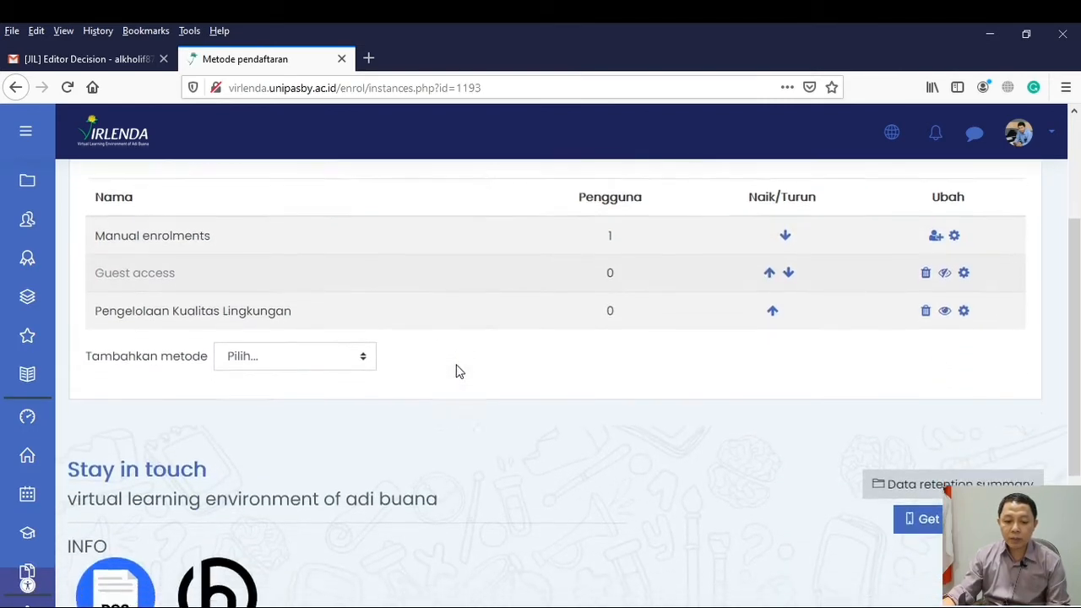
scroll(456, 369, up, 2)
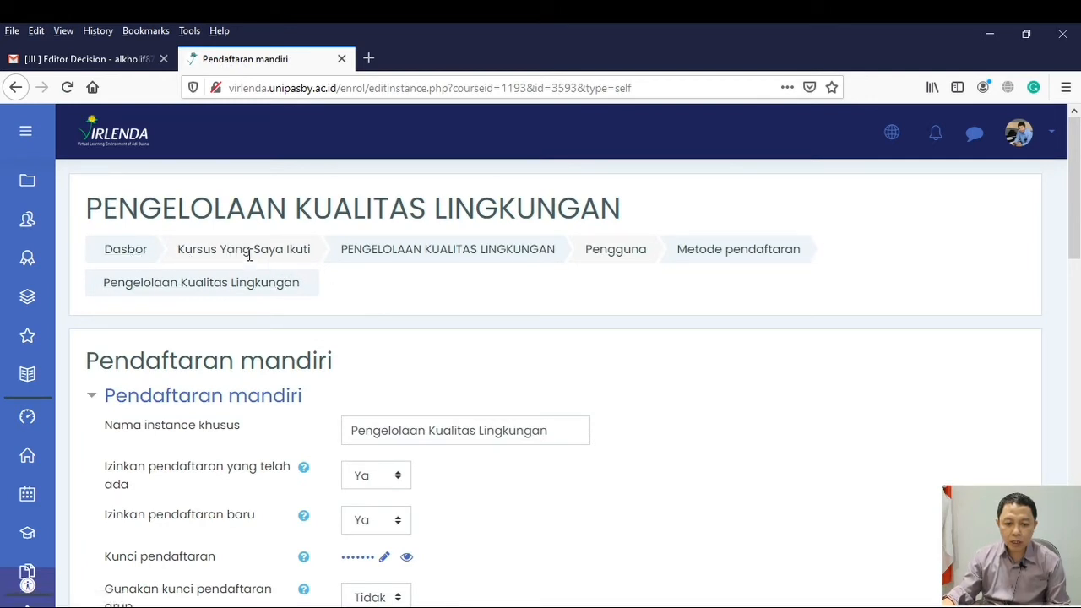
click(108, 253)
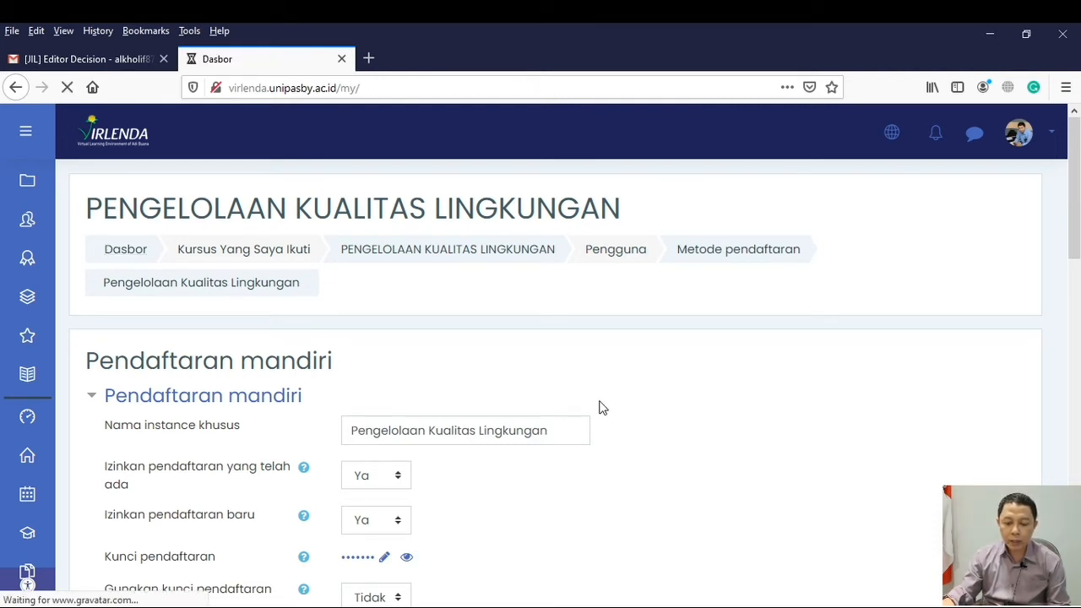
Open the Peserta page of the Pengelolaan Kualitas Lingkungan course and go to its Grup management page
mouse_move(29, 387)
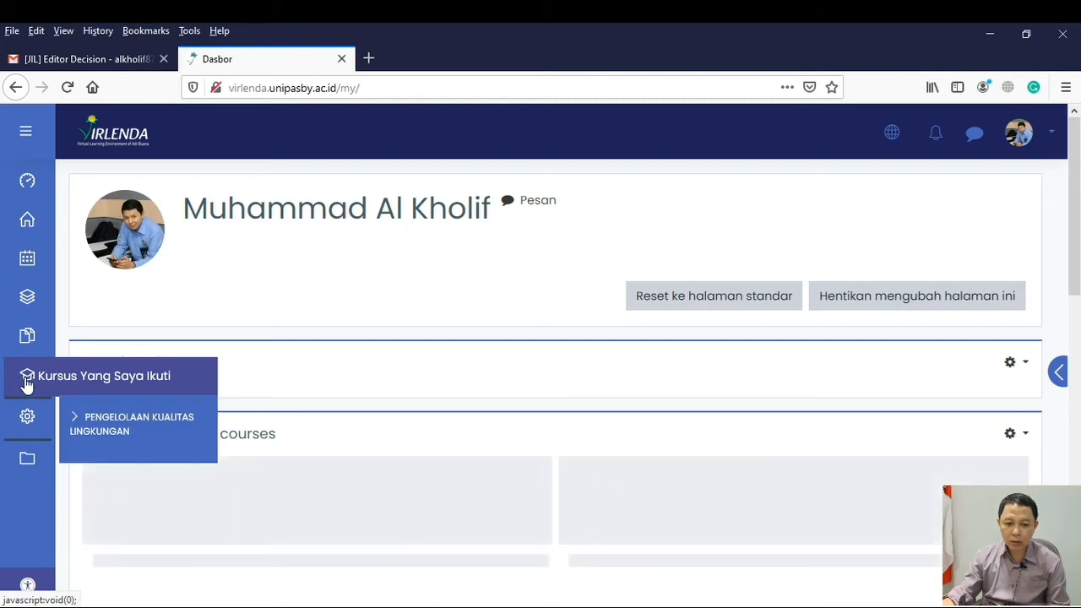
click(84, 426)
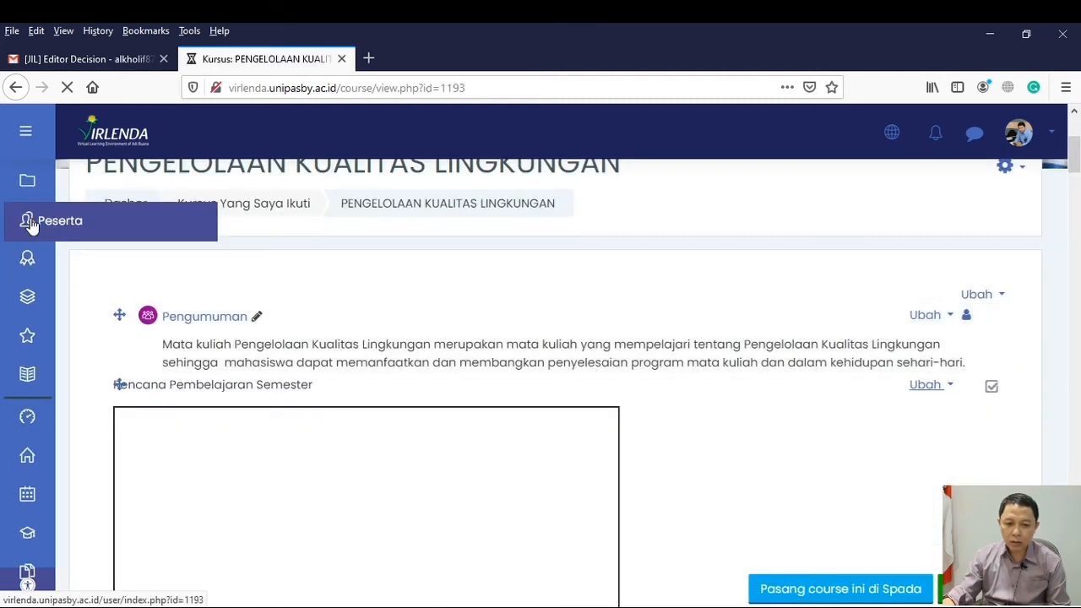
click(77, 234)
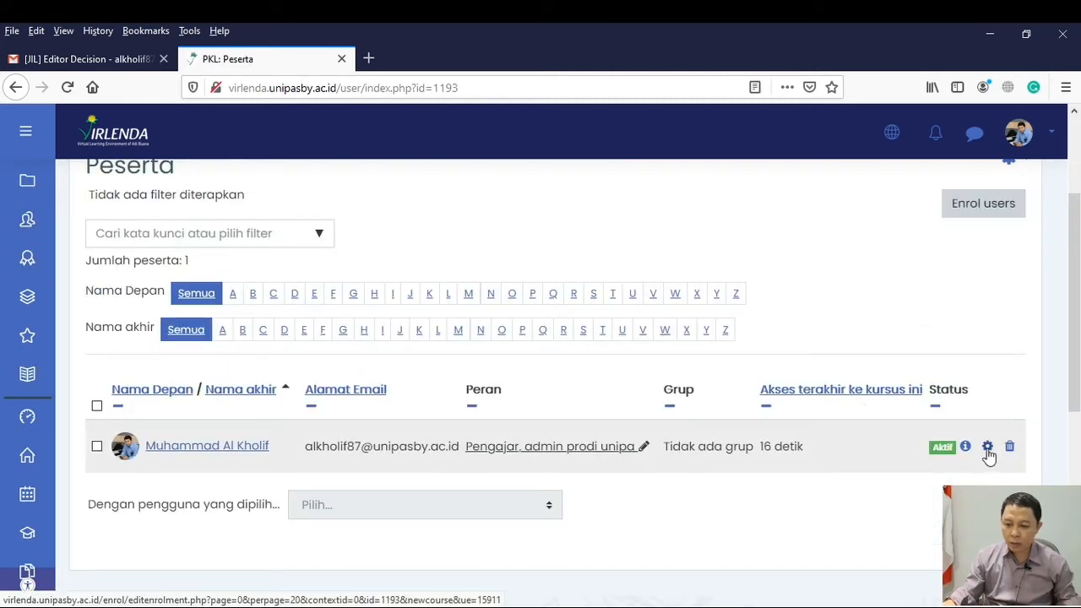
scroll(379, 470, up, 1)
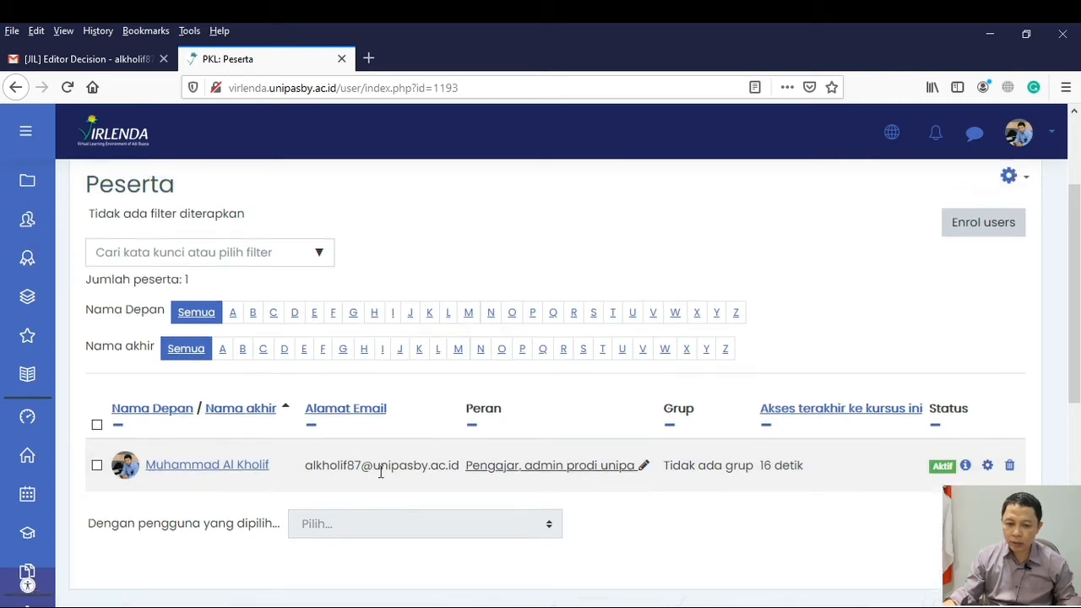
click(319, 314)
click(937, 449)
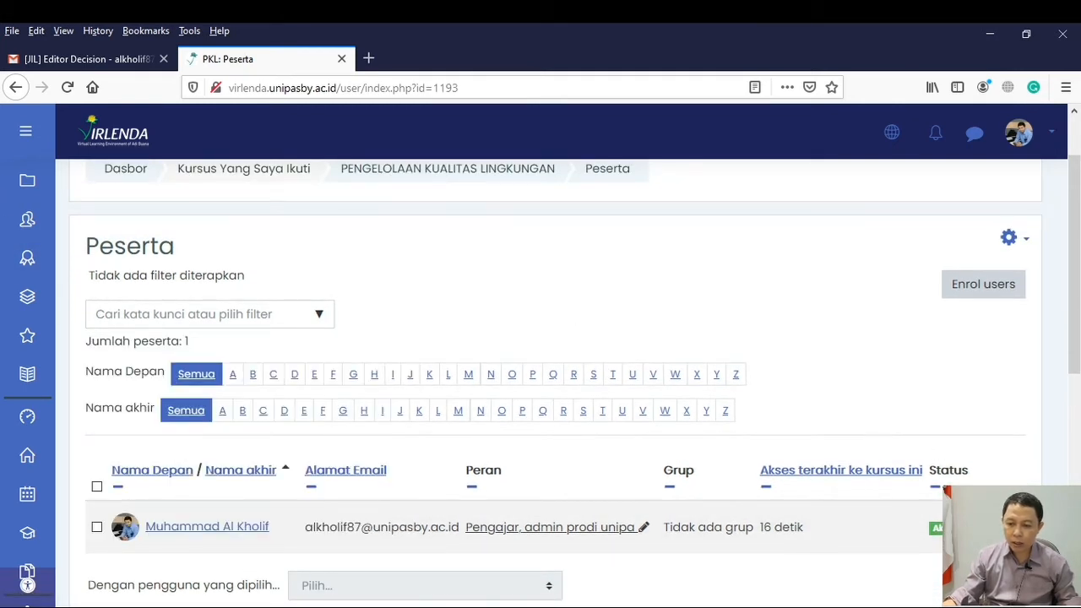
click(1027, 244)
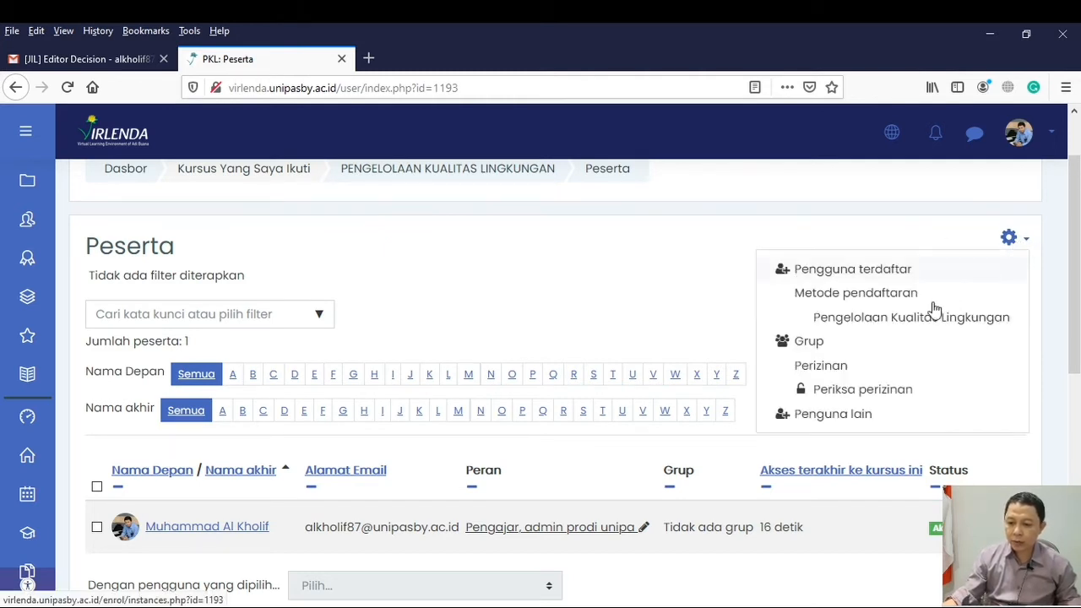
click(804, 348)
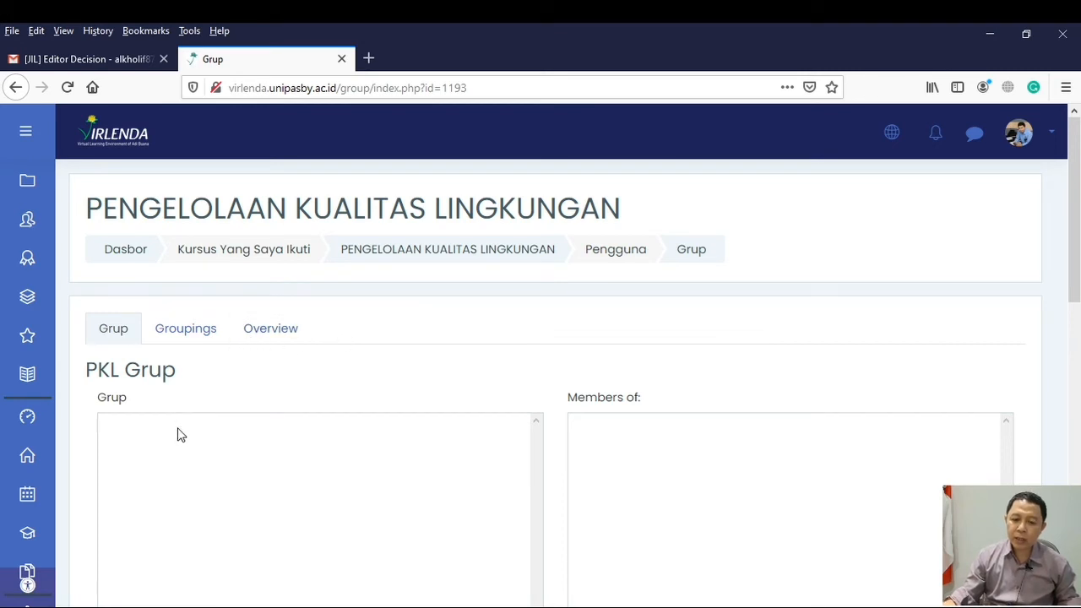
Start creating a new group in the course and name it "Kelas PKL 2019 A"
scroll(177, 447, down, 1)
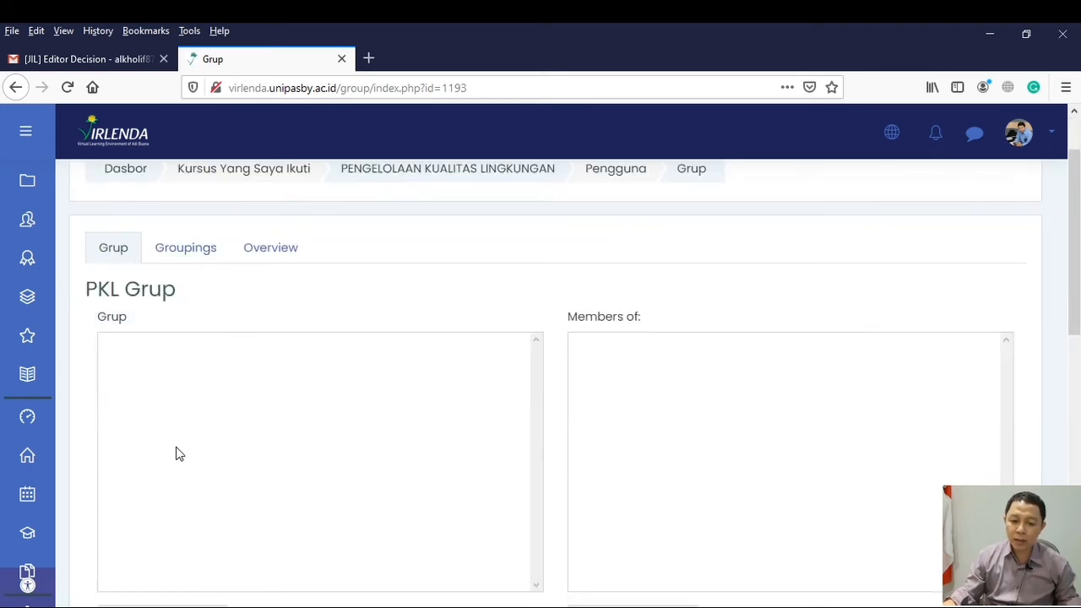
scroll(177, 454, down, 1)
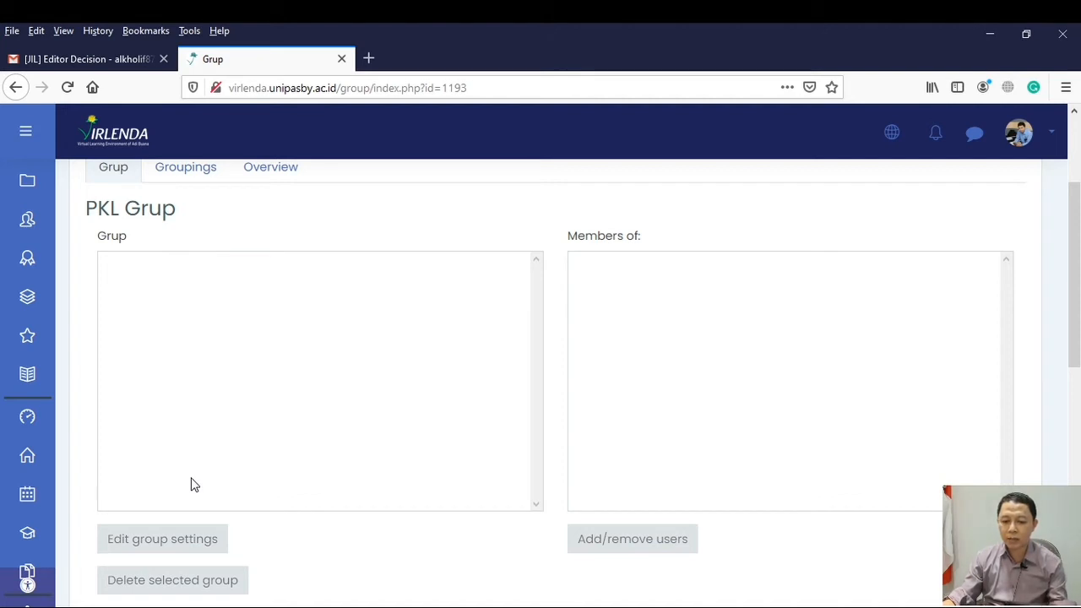
scroll(190, 484, down, 2)
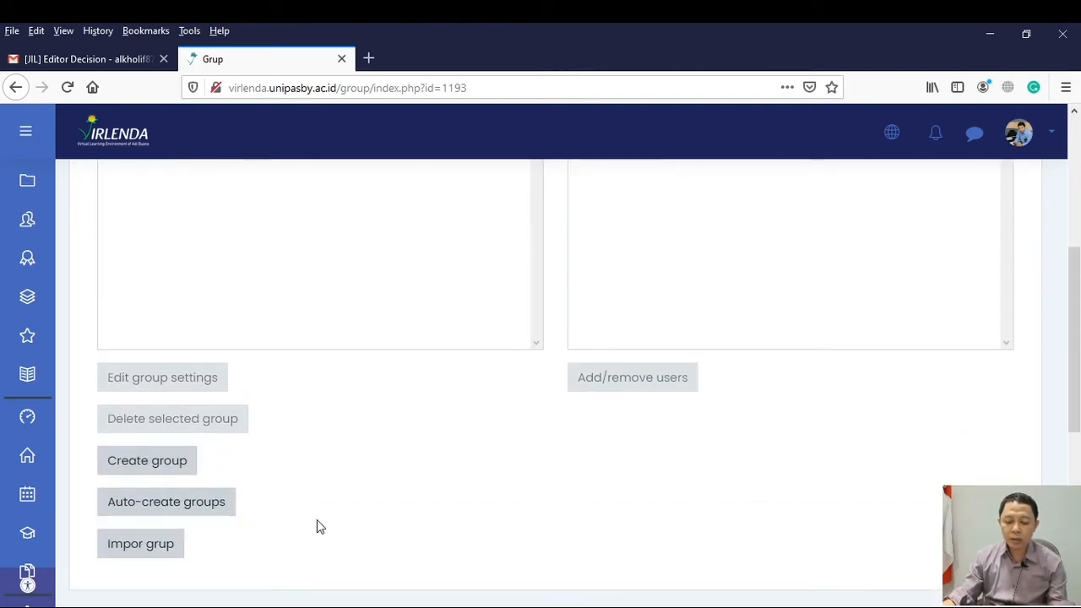
click(165, 469)
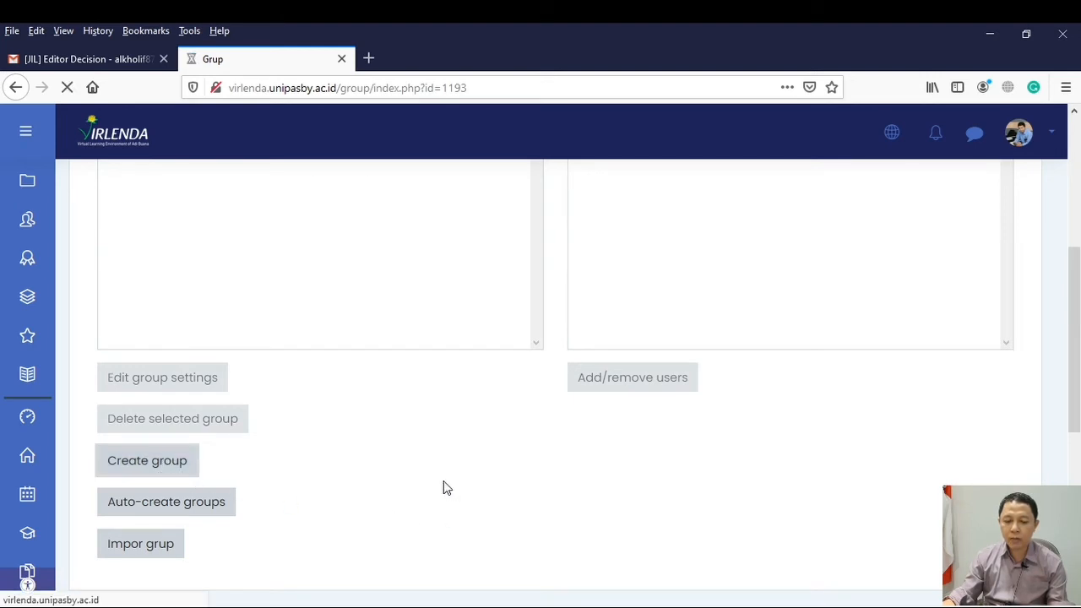
scroll(341, 448, down, 2)
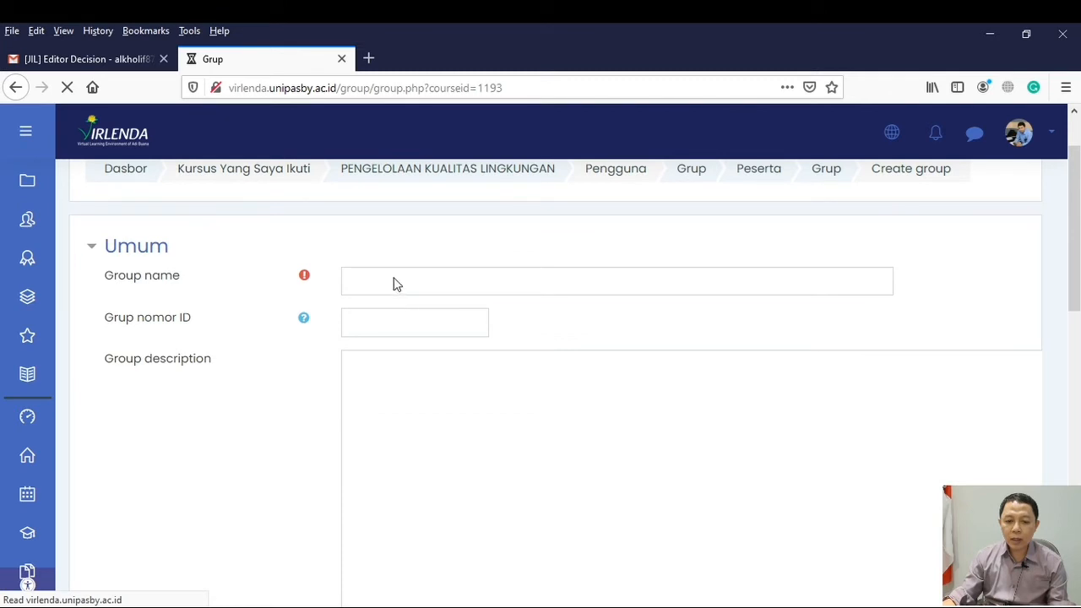
click(369, 283)
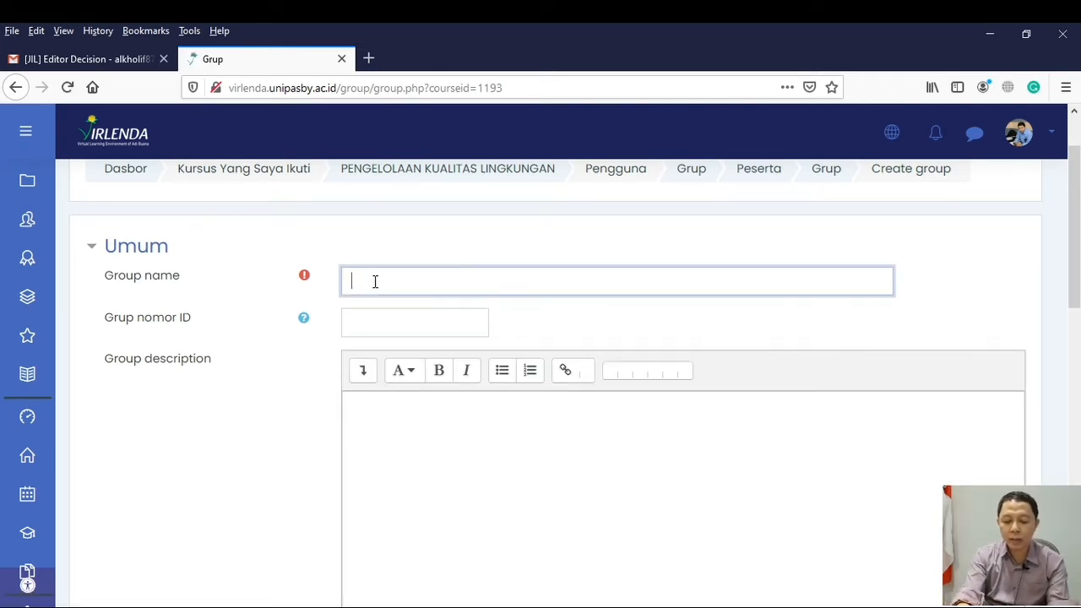
text(Kelo)
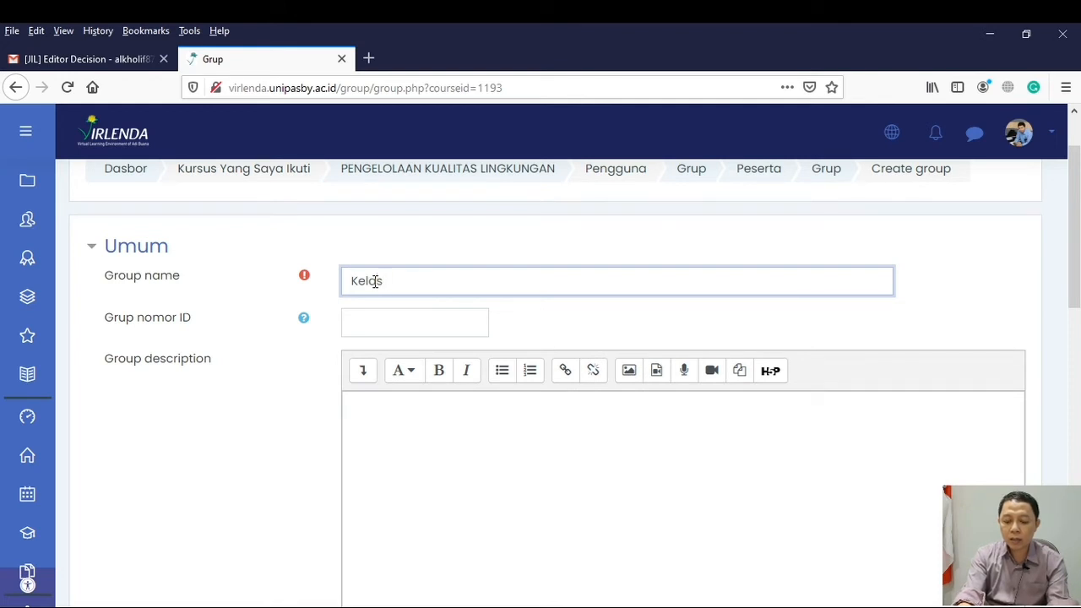
text(s PKL 2019 A)
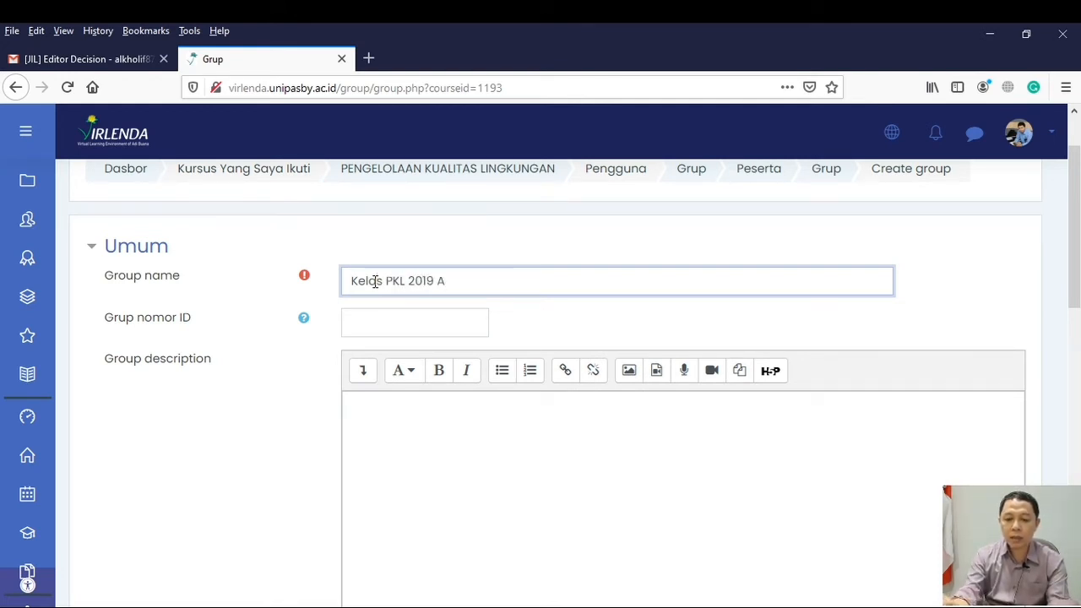
Enter and confirm the enrolment key for the new group, and reveal it to check the entry
scroll(509, 377, down, 3)
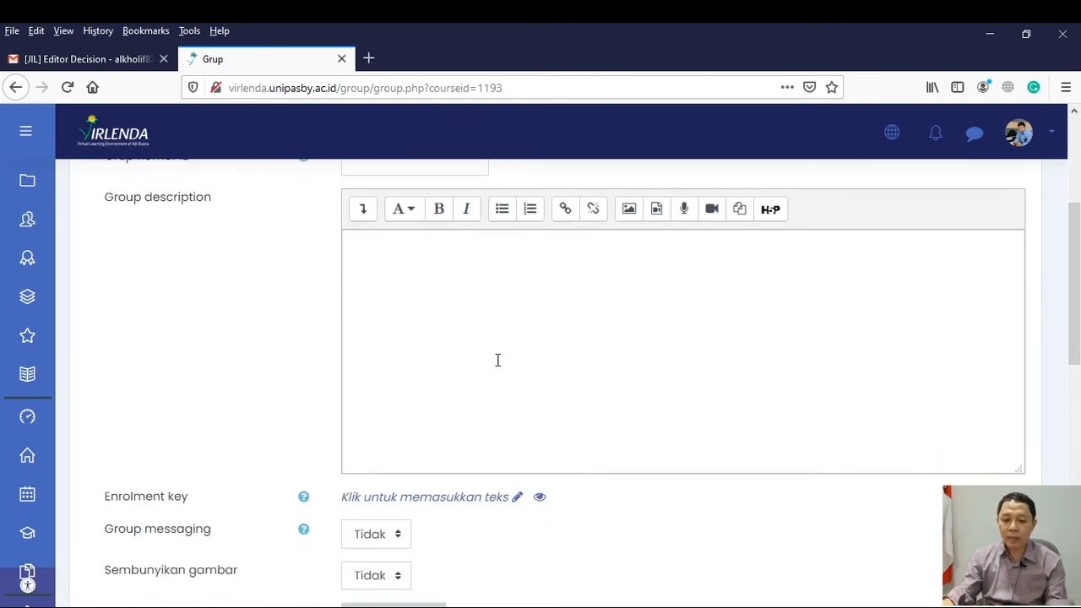
scroll(498, 360, down, 2)
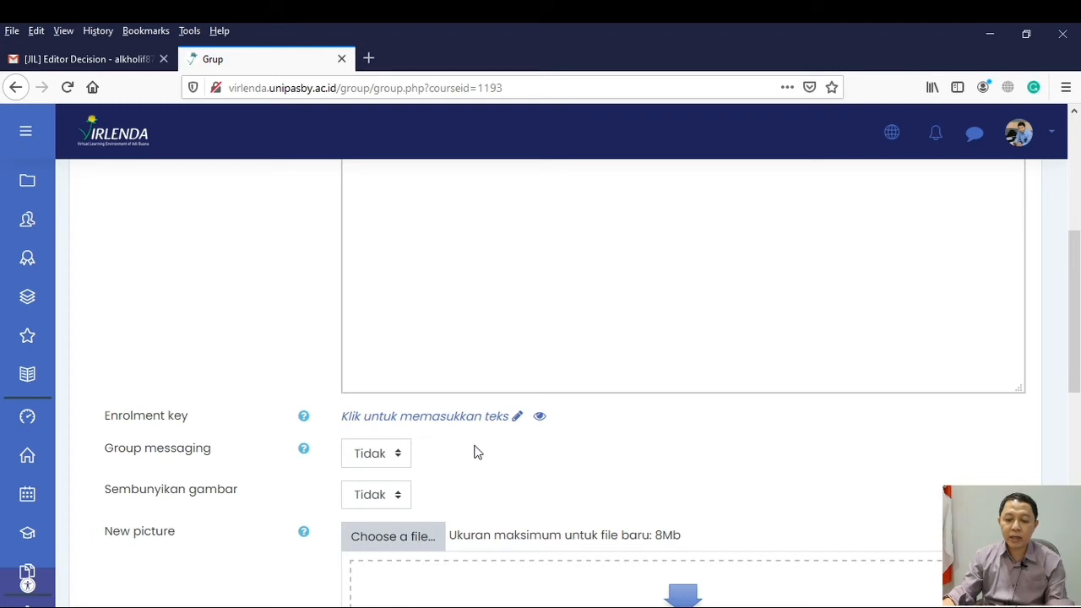
scroll(669, 446, down, 2)
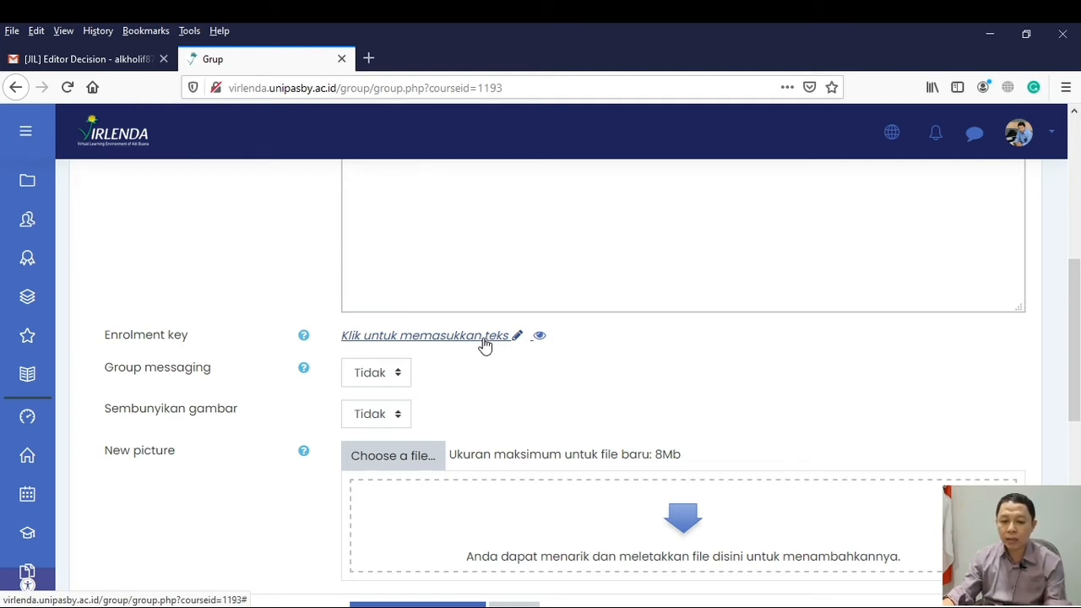
click(518, 338)
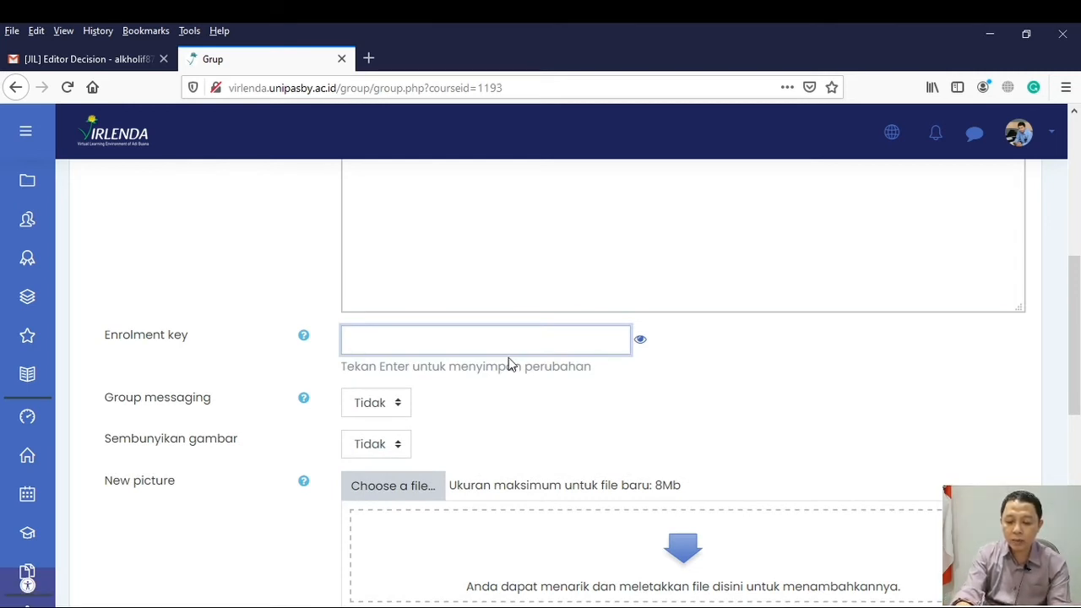
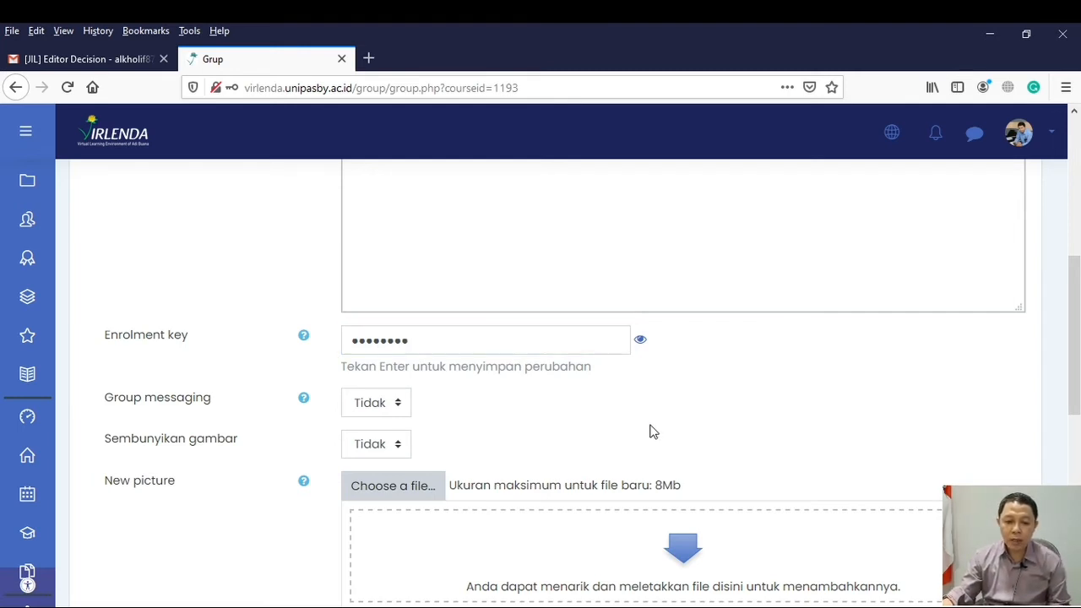
key(Return)
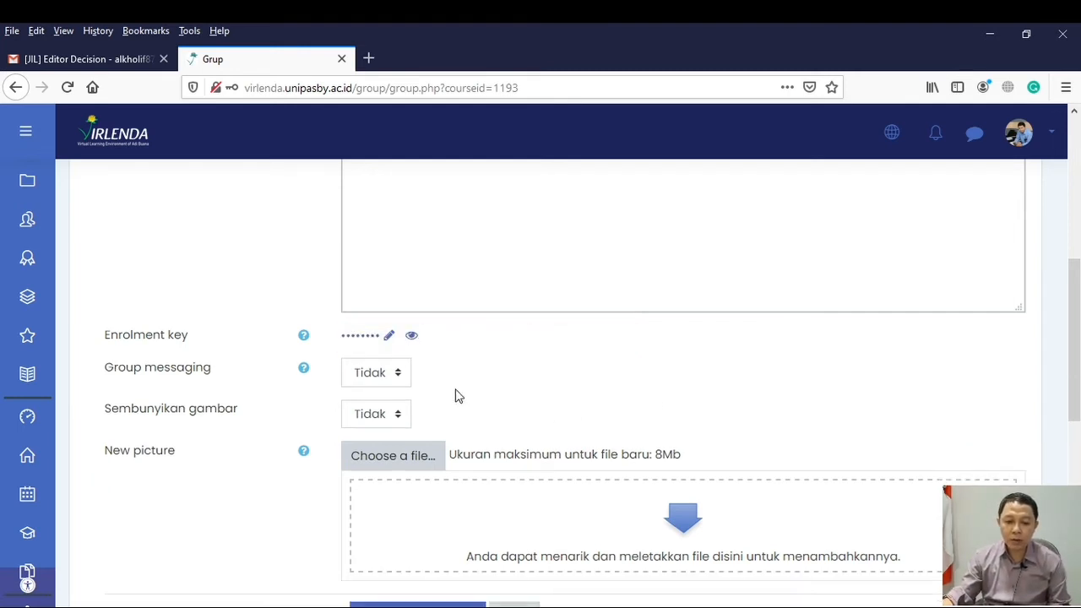
click(411, 335)
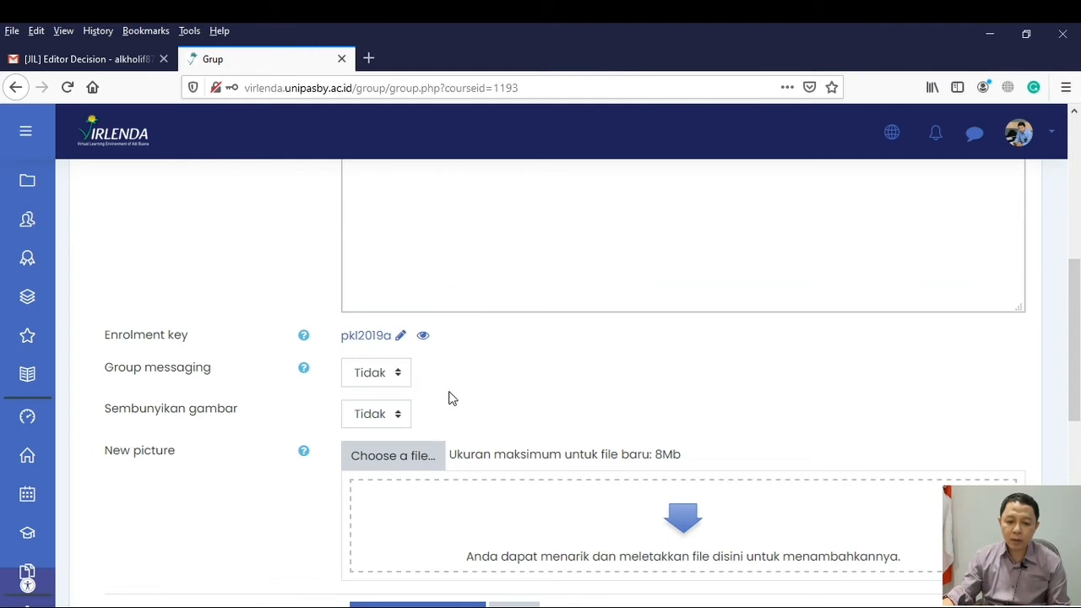
Set Group messaging to Ya for the new group and save the group
click(399, 380)
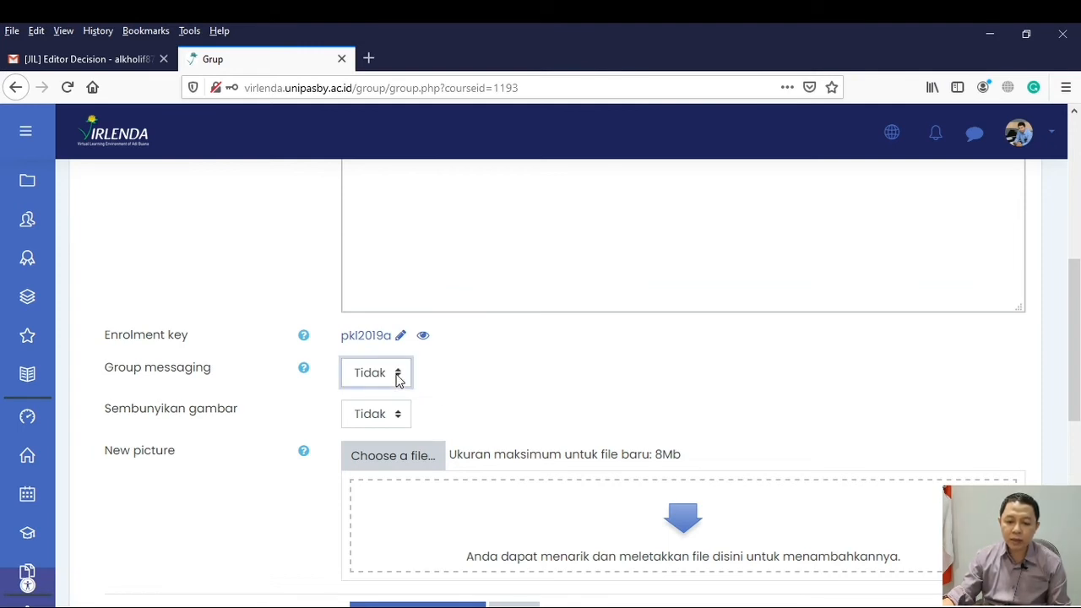
click(369, 424)
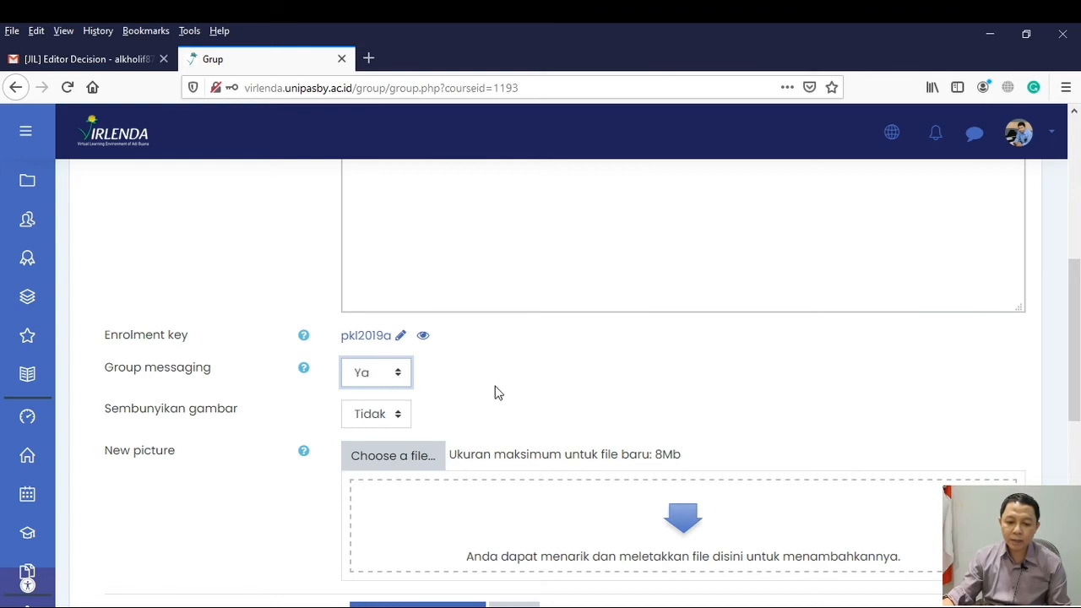
scroll(495, 392, down, 3)
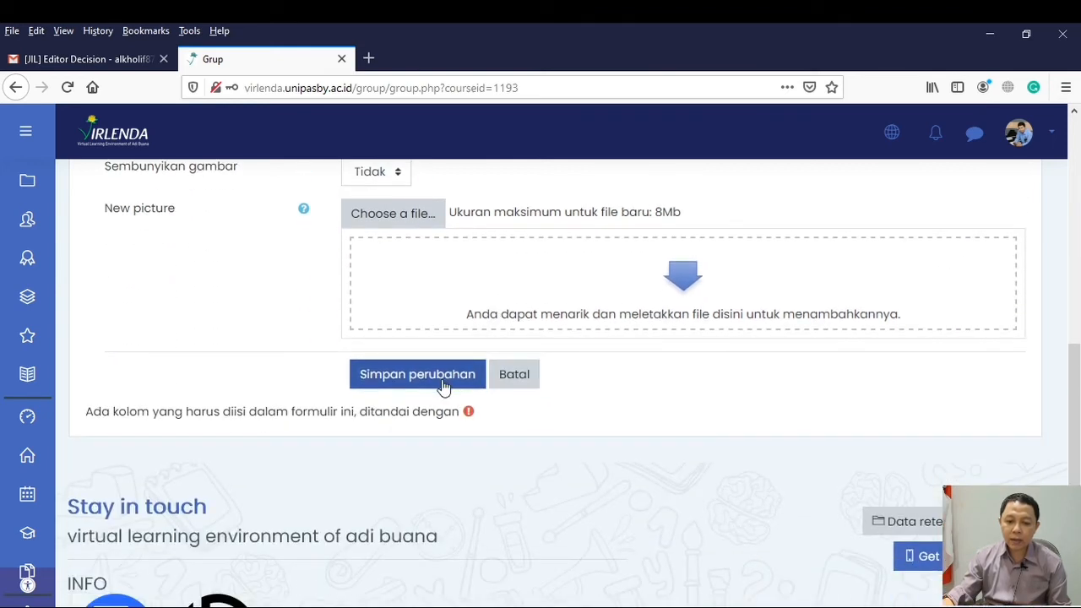
click(442, 383)
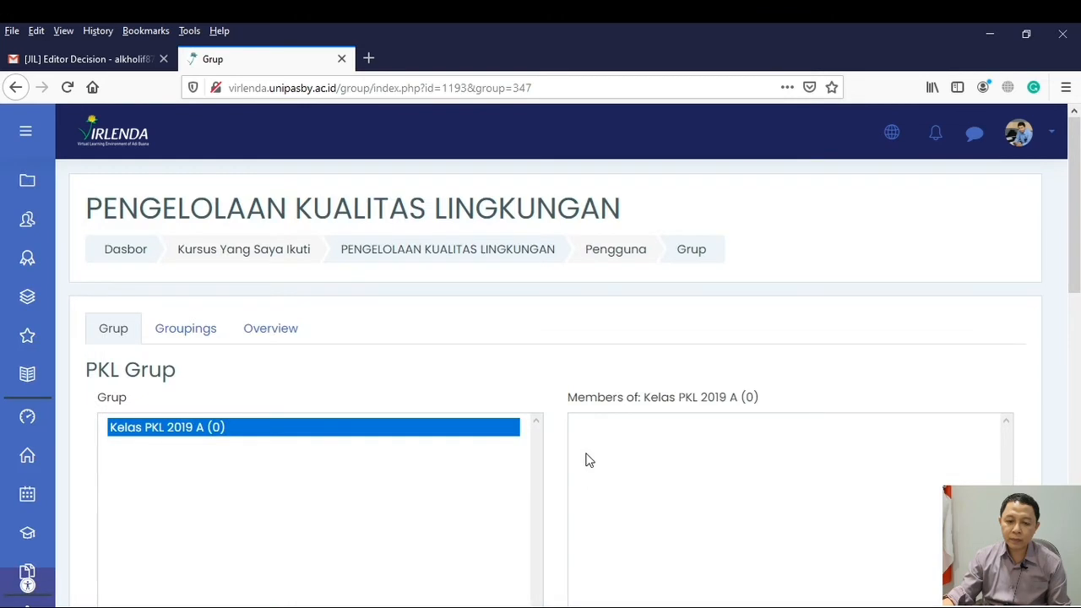
Start creating a second group in the course and name it "PKL 2019 B"
scroll(265, 422, down, 1)
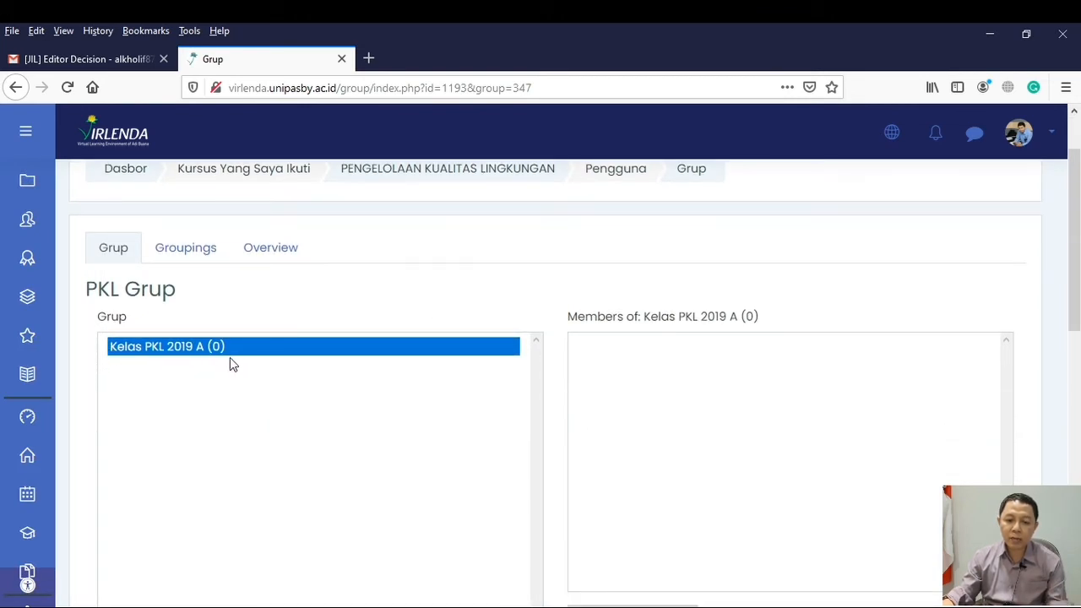
scroll(239, 368, down, 1)
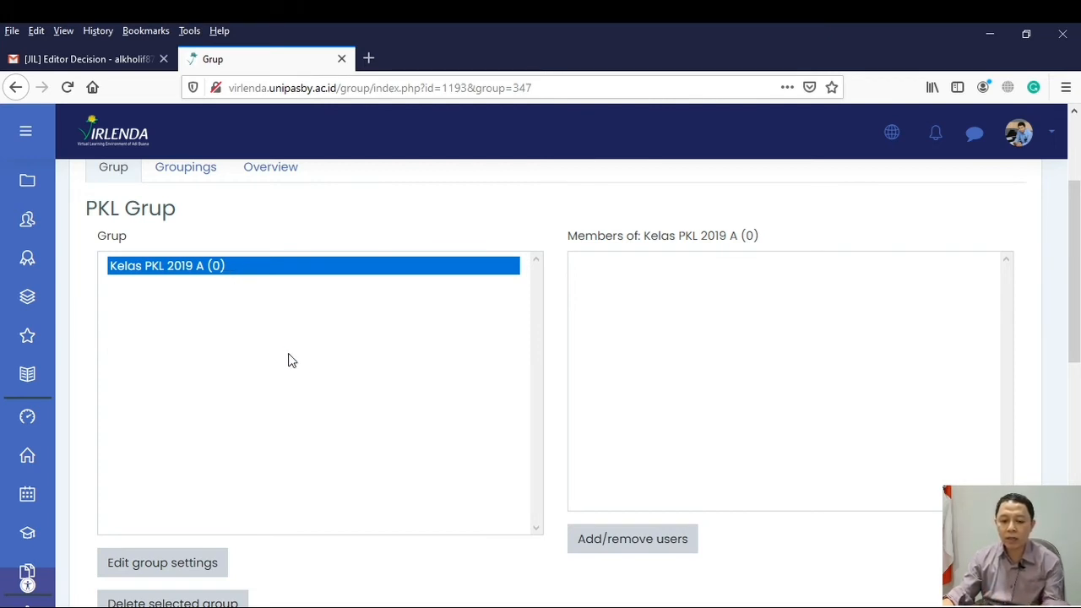
scroll(304, 375, down, 1)
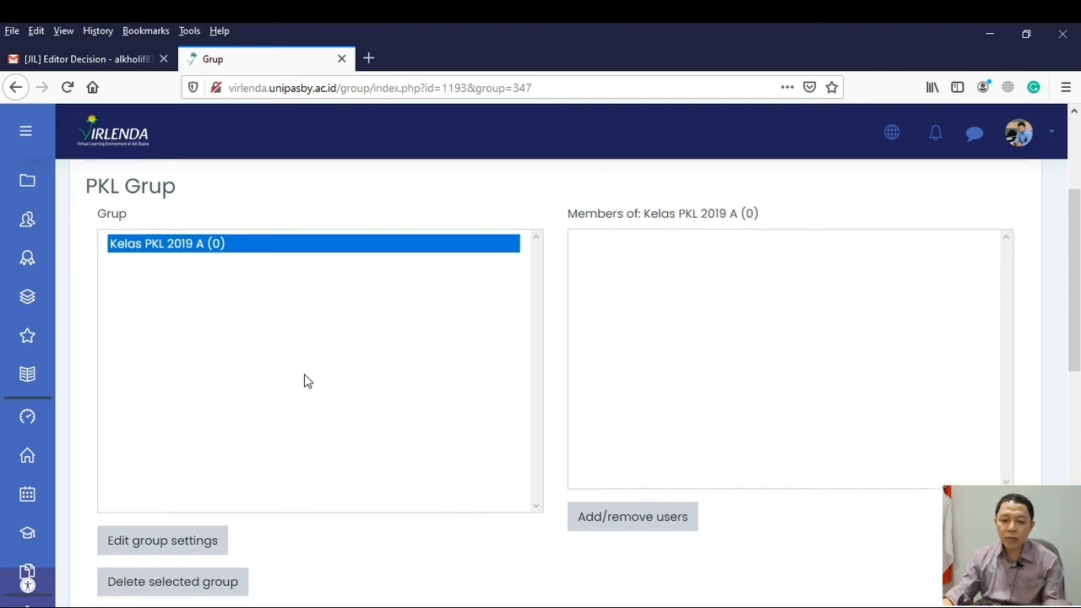
scroll(306, 381, down, 3)
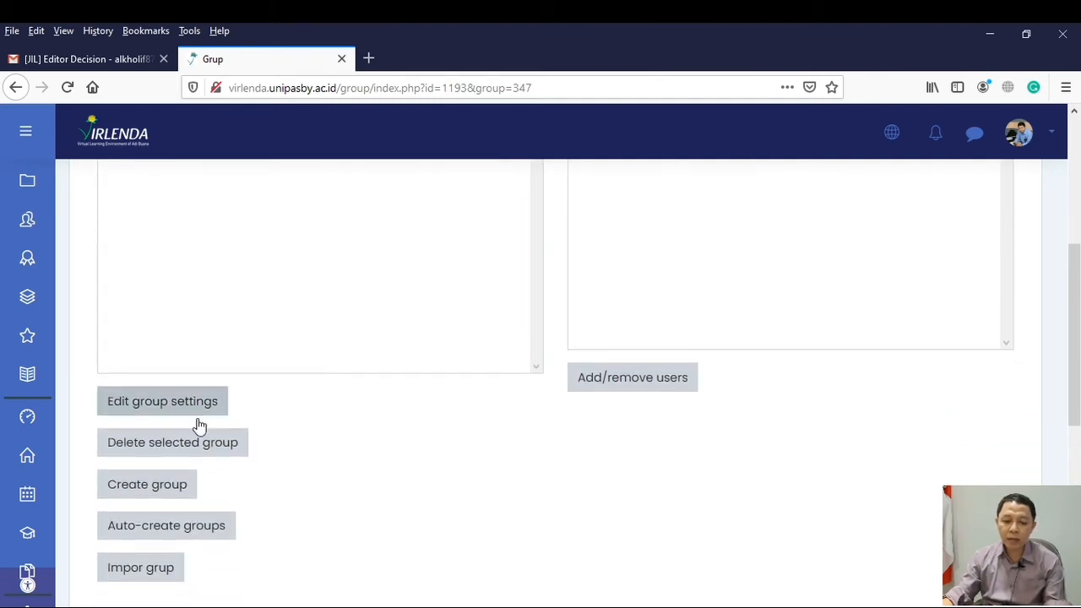
click(150, 492)
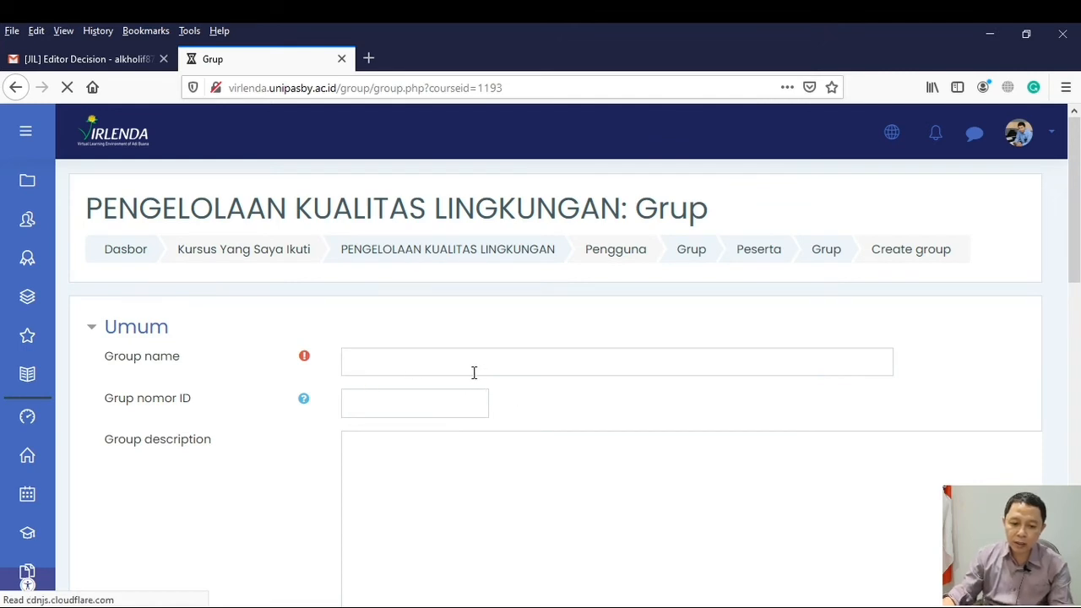
click(448, 363)
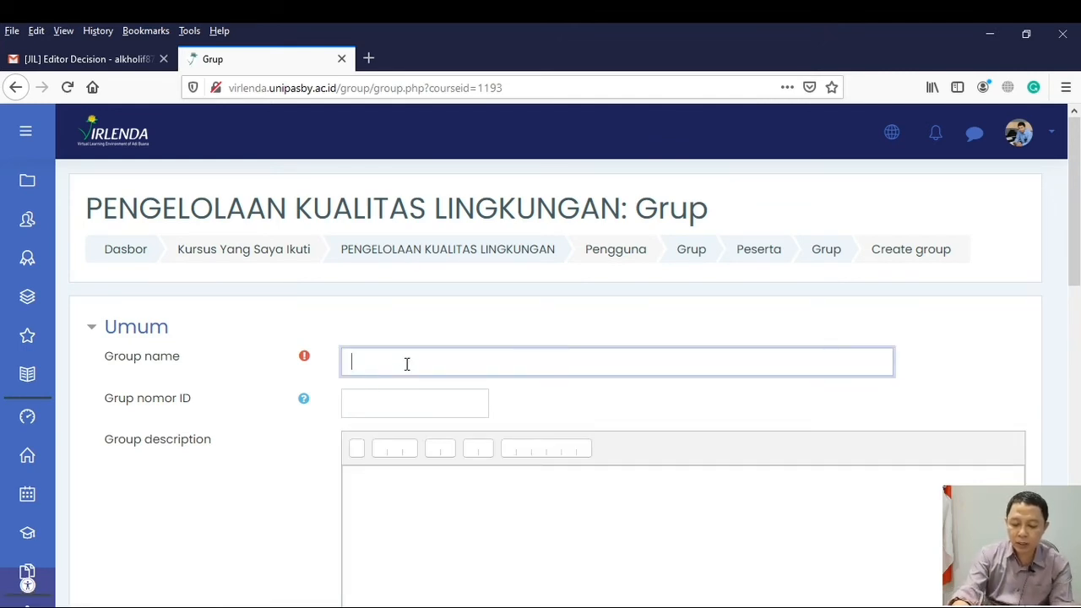
text(PKL 201)
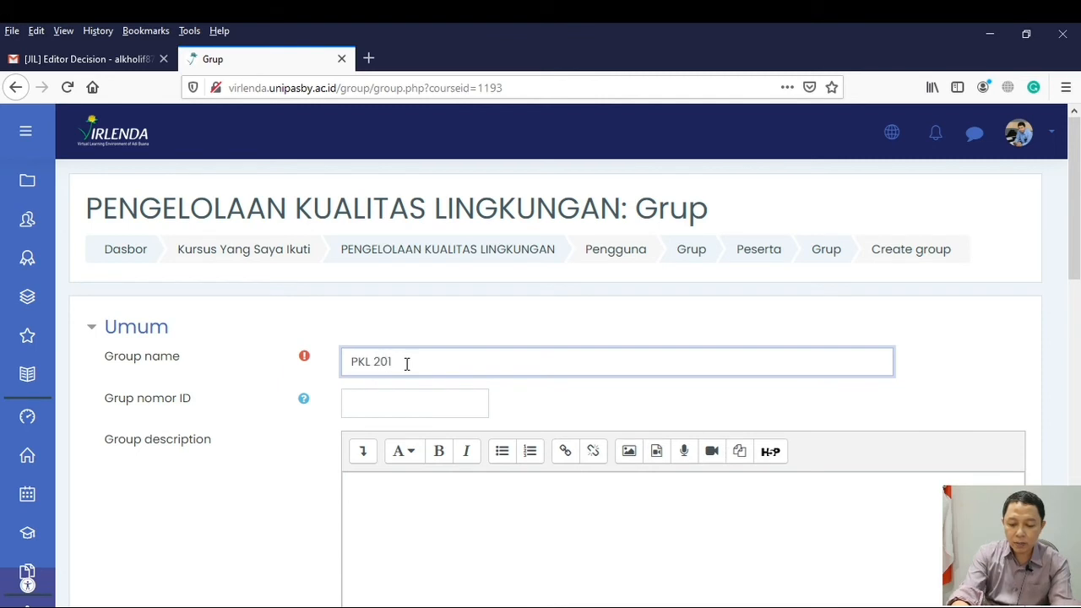
text(9 B)
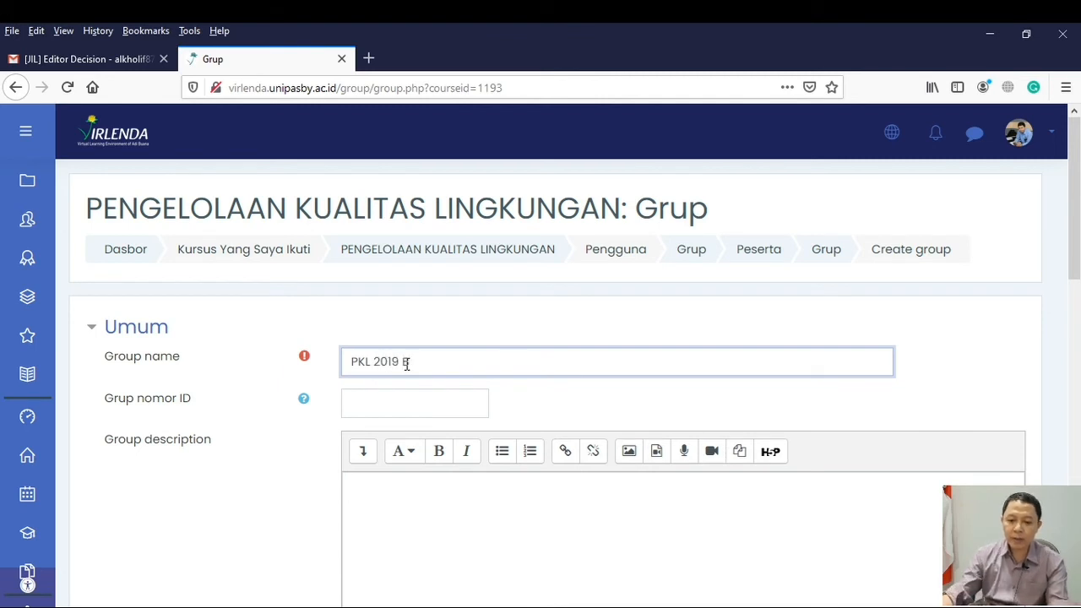
Enter and confirm the enrolment key for the PKL 2019 B group, and reveal it to check the entry
scroll(465, 410, down, 3)
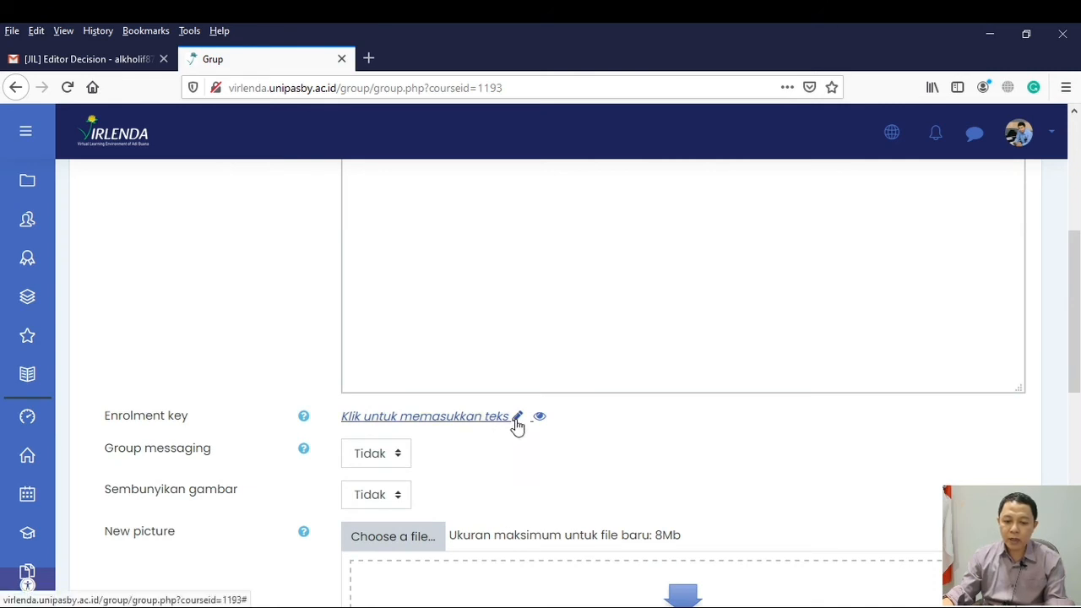
click(517, 420)
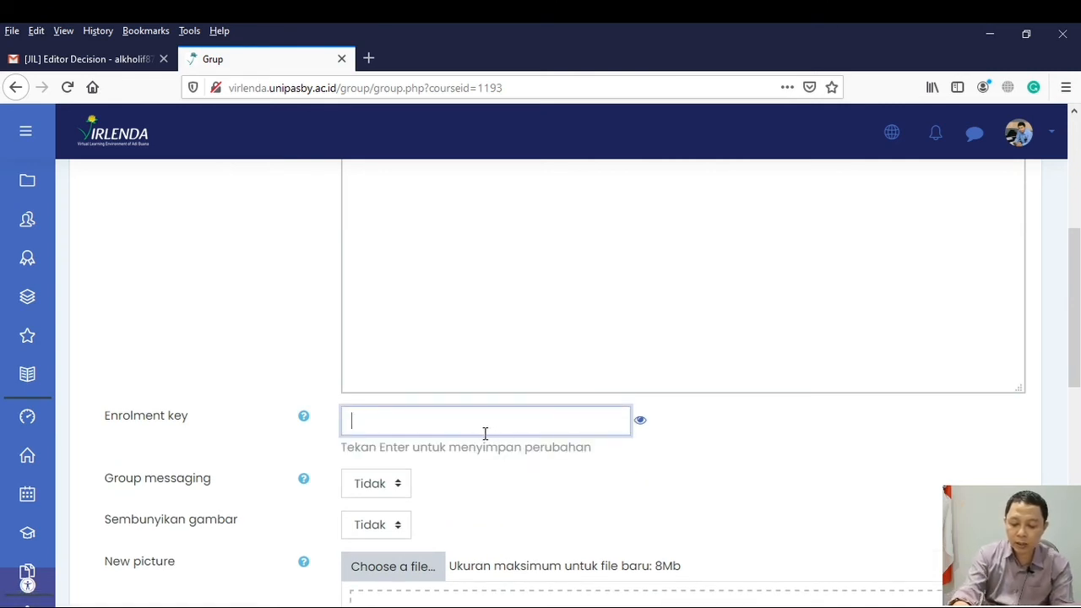
text(a)
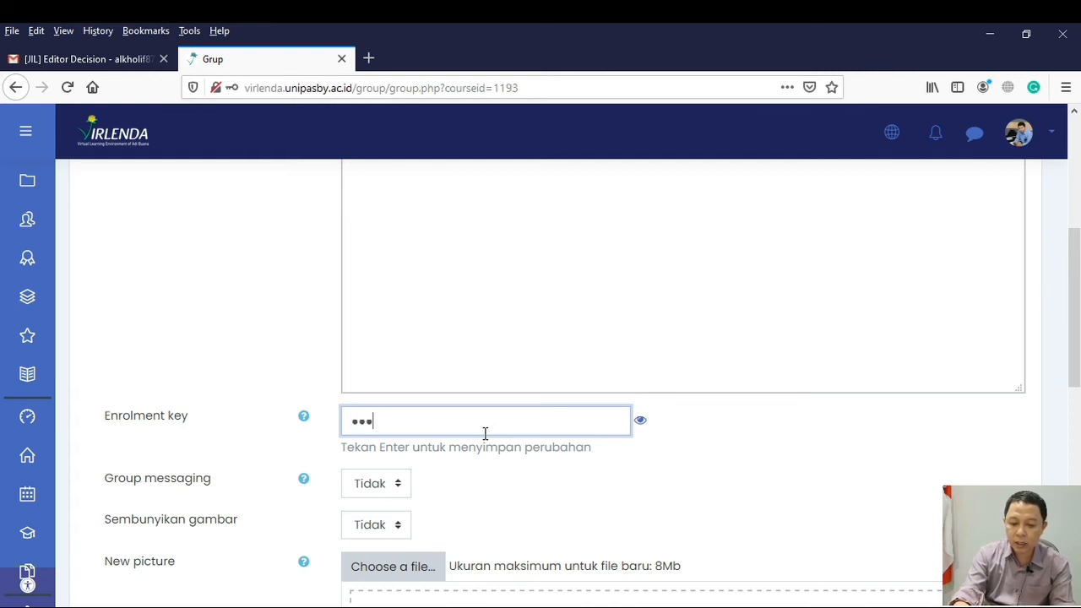
text(•••••••)
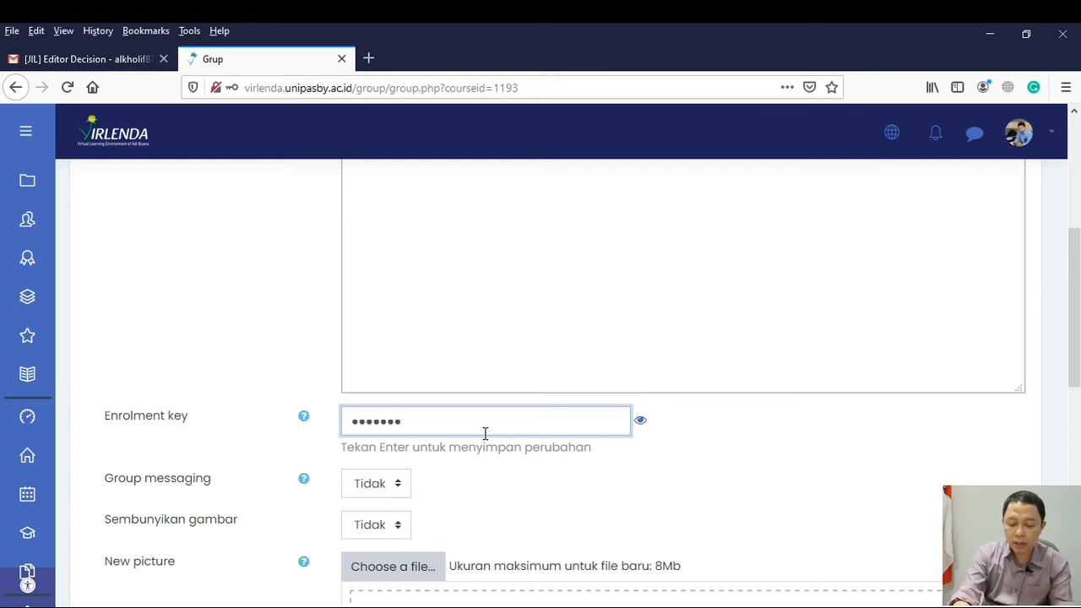
key(Return)
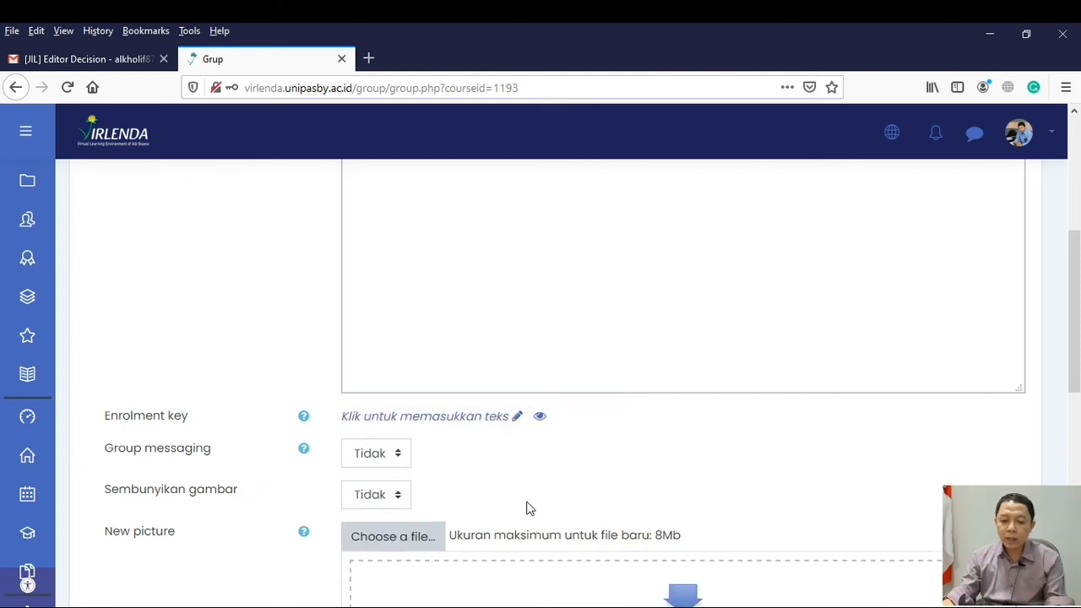
click(411, 418)
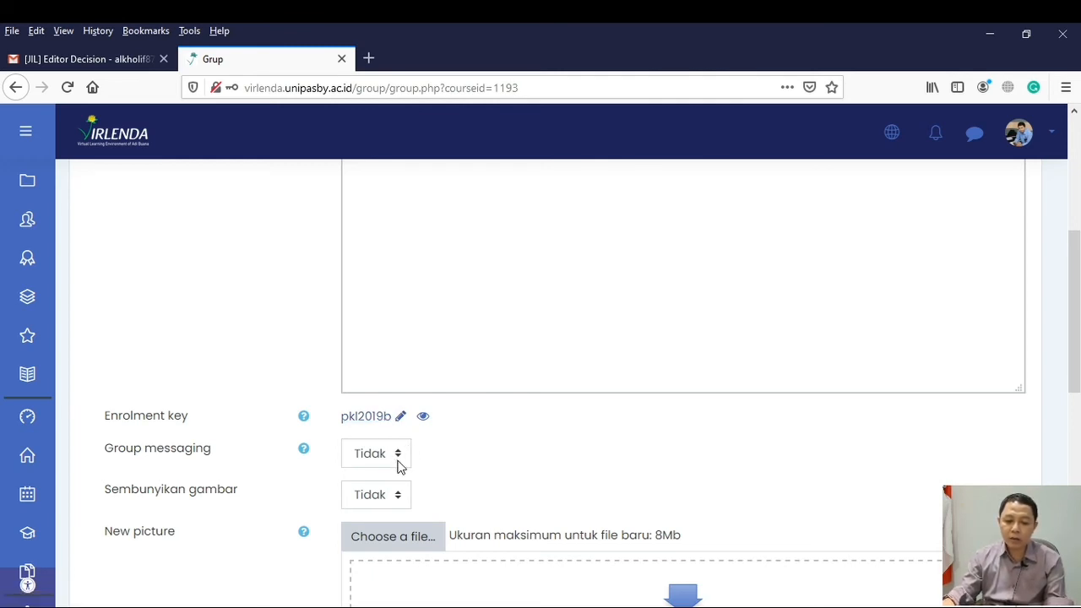
Set Group messaging to Ya for the PKL 2019 B group and save the group
click(398, 456)
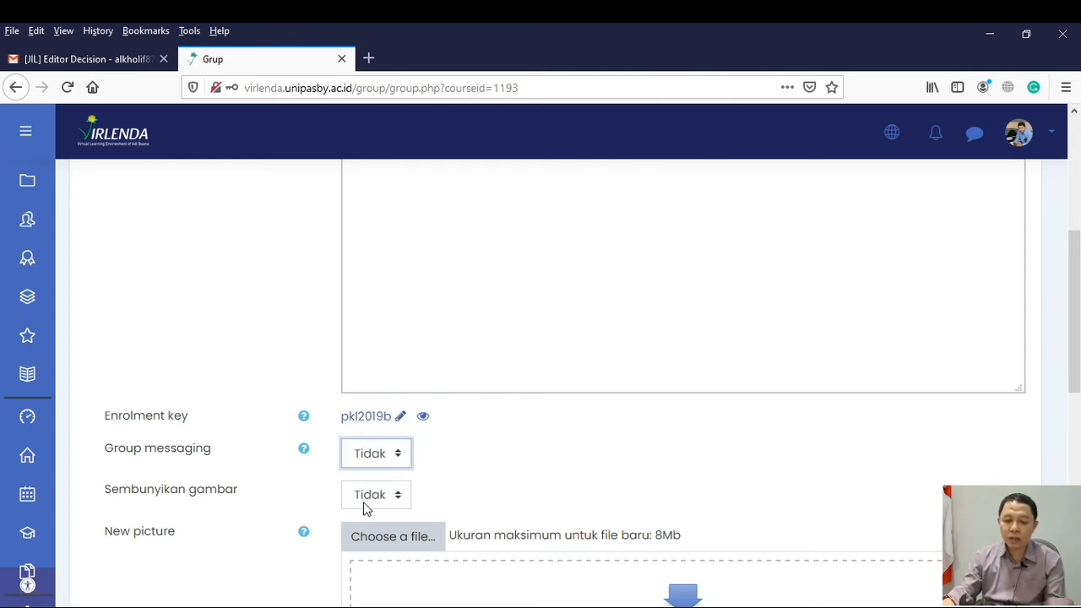
key(Down)
scroll(470, 475, down, 5)
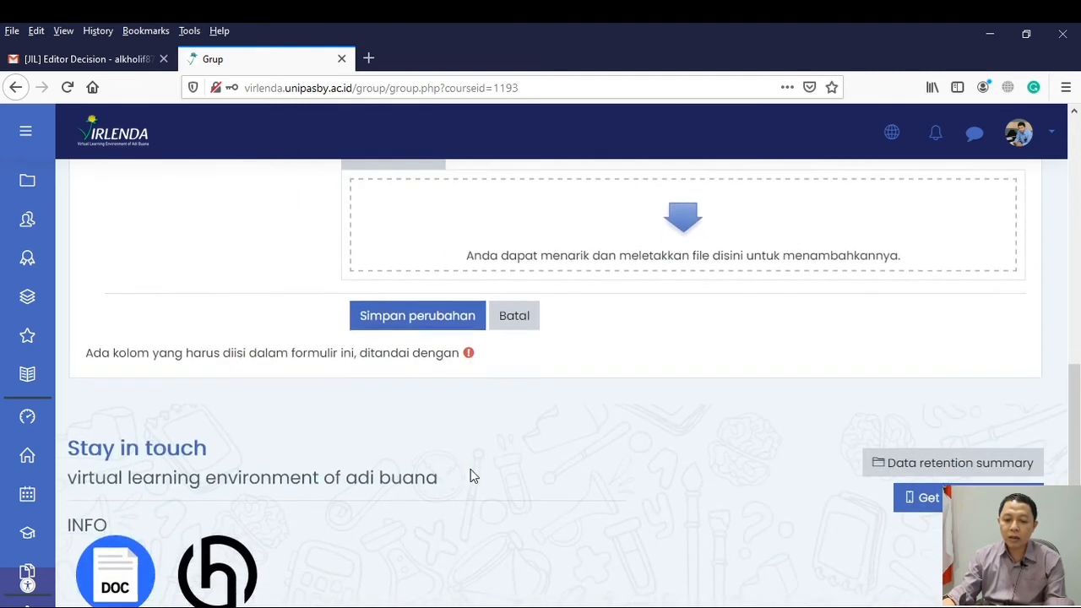
click(430, 300)
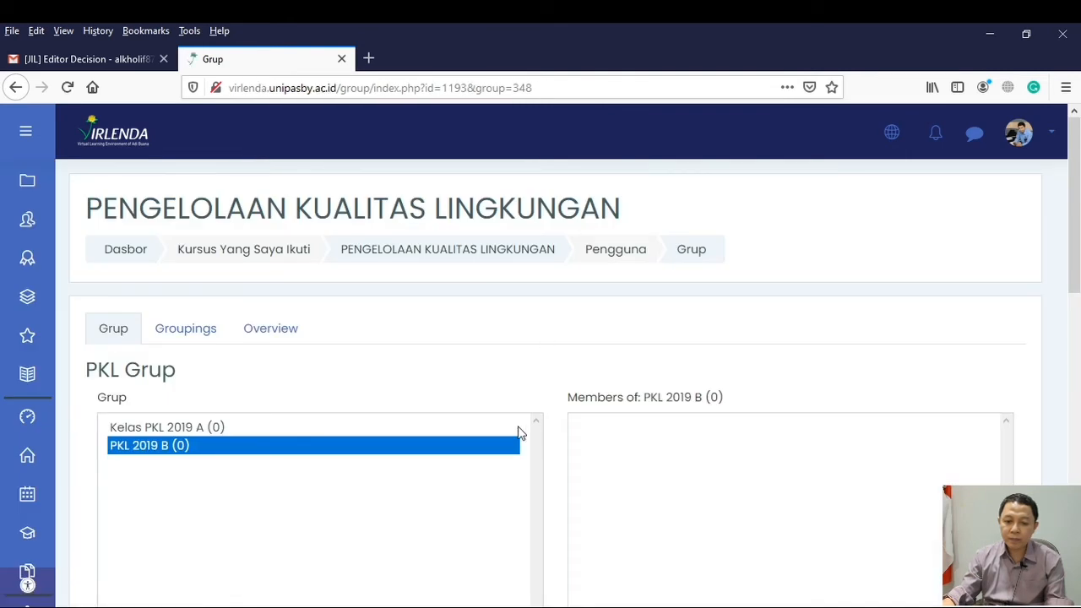
Edit the settings of the PKL 2019 B group to rename it "Kelas PKL 2019 B", and save the change
scroll(313, 479, down, 2)
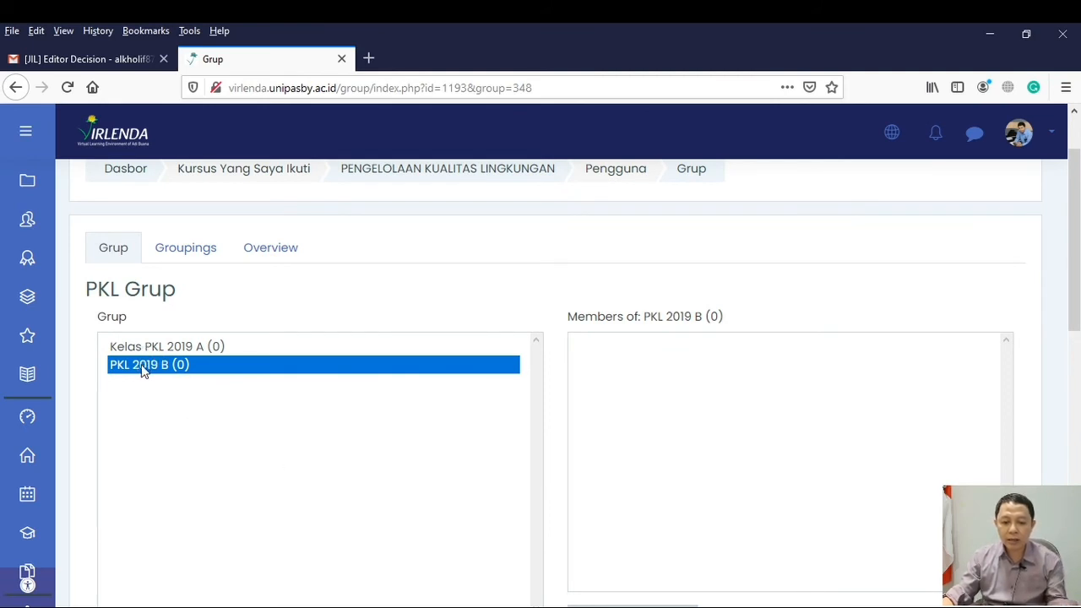
scroll(168, 447, down, 4)
scroll(171, 448, down, 2)
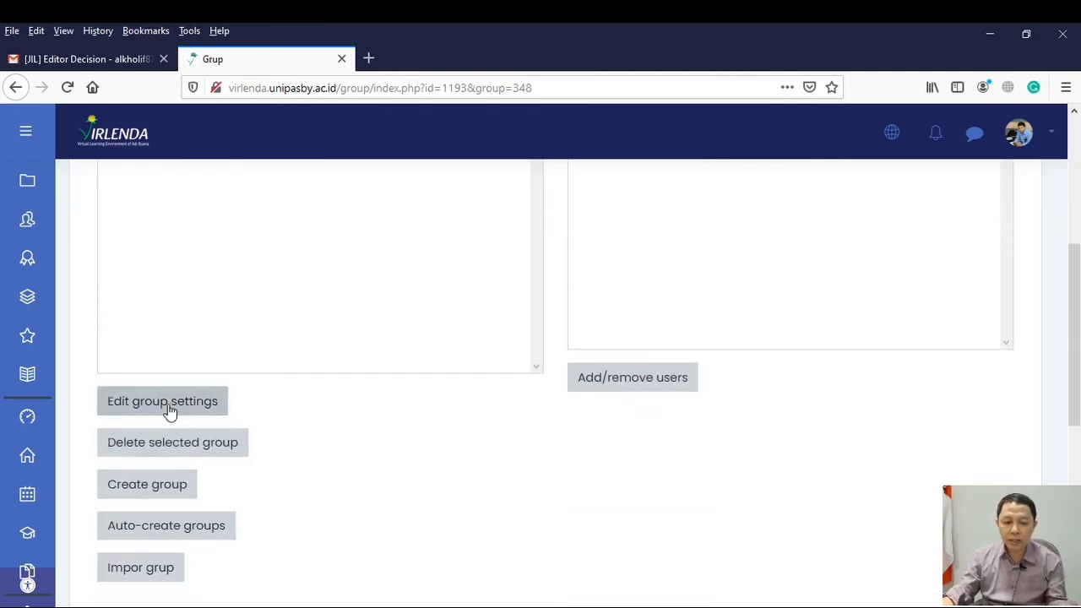
scroll(287, 396, up, 6)
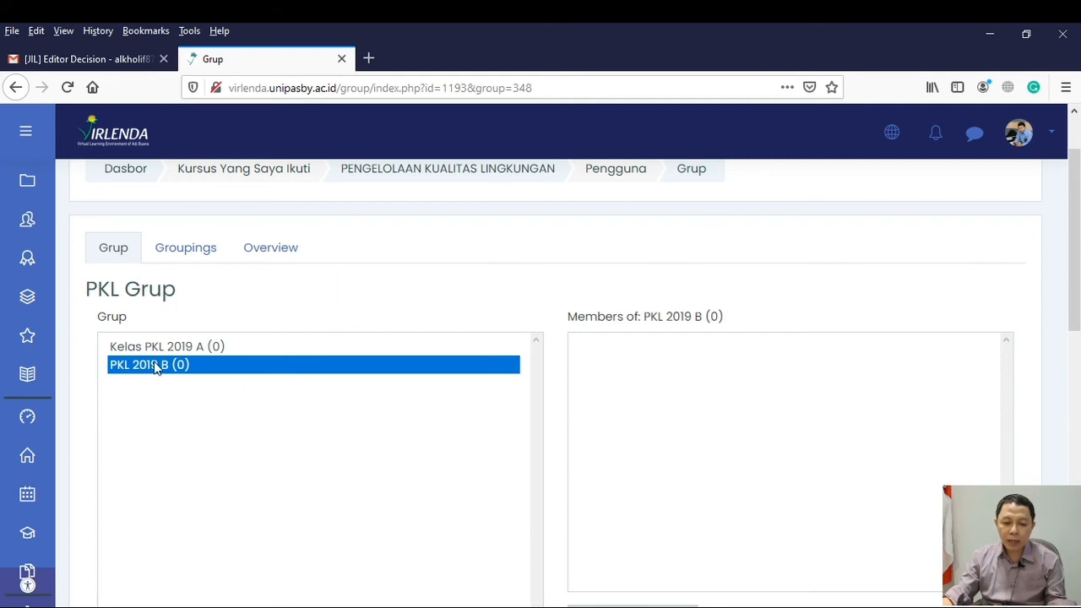
scroll(207, 385, down, 3)
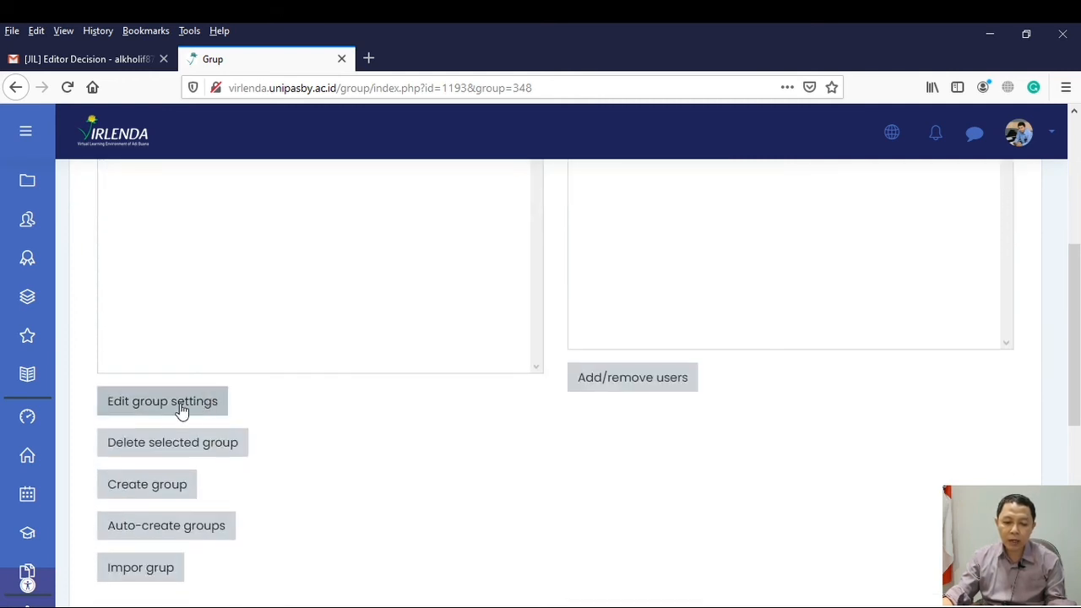
click(180, 409)
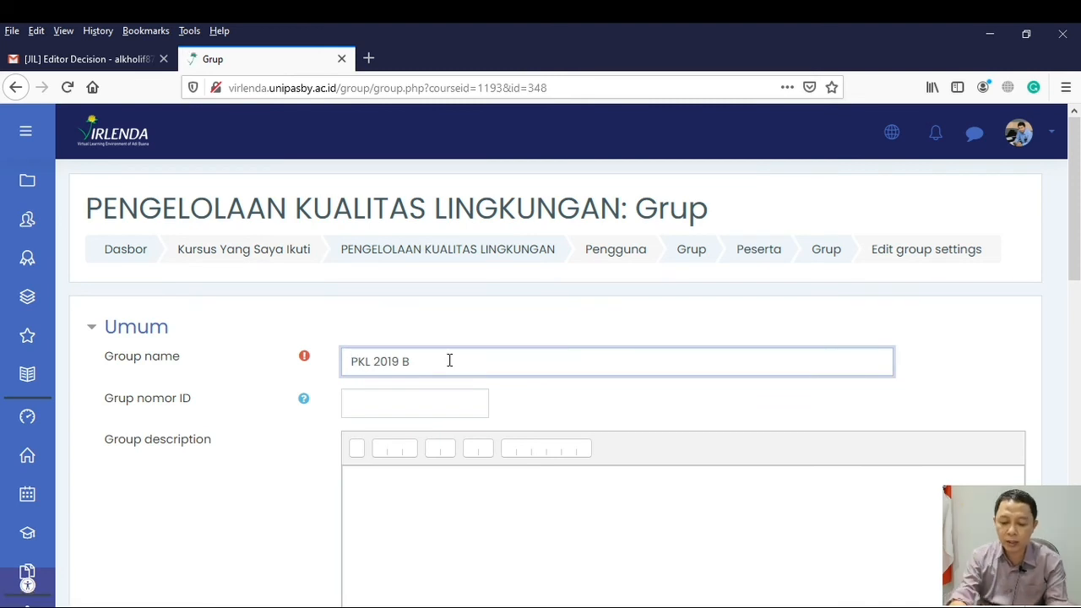
text(Kelas)
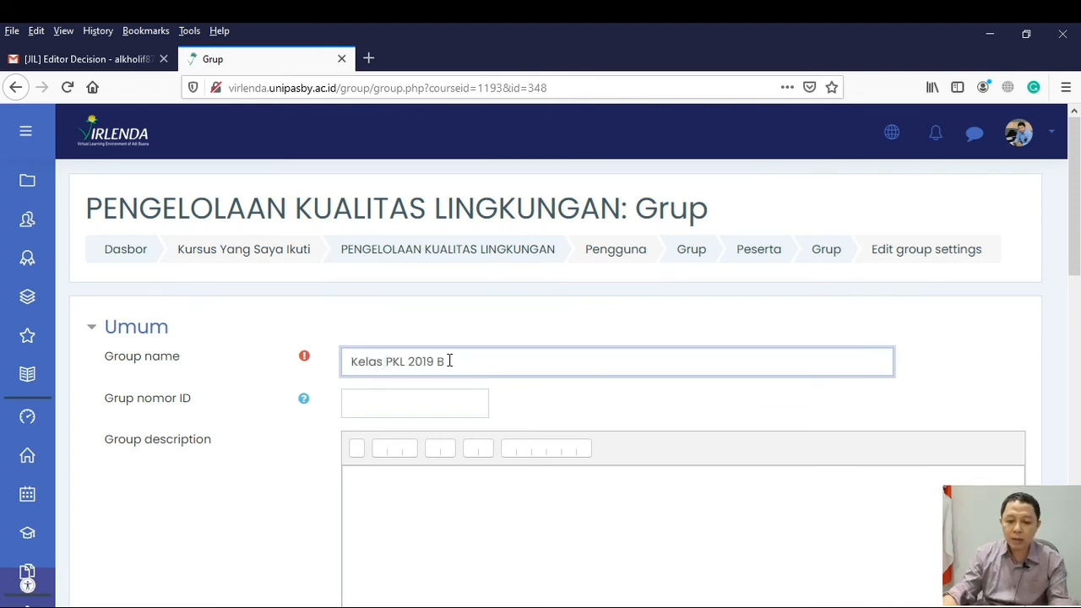
scroll(507, 358, down, 5)
scroll(506, 358, down, 5)
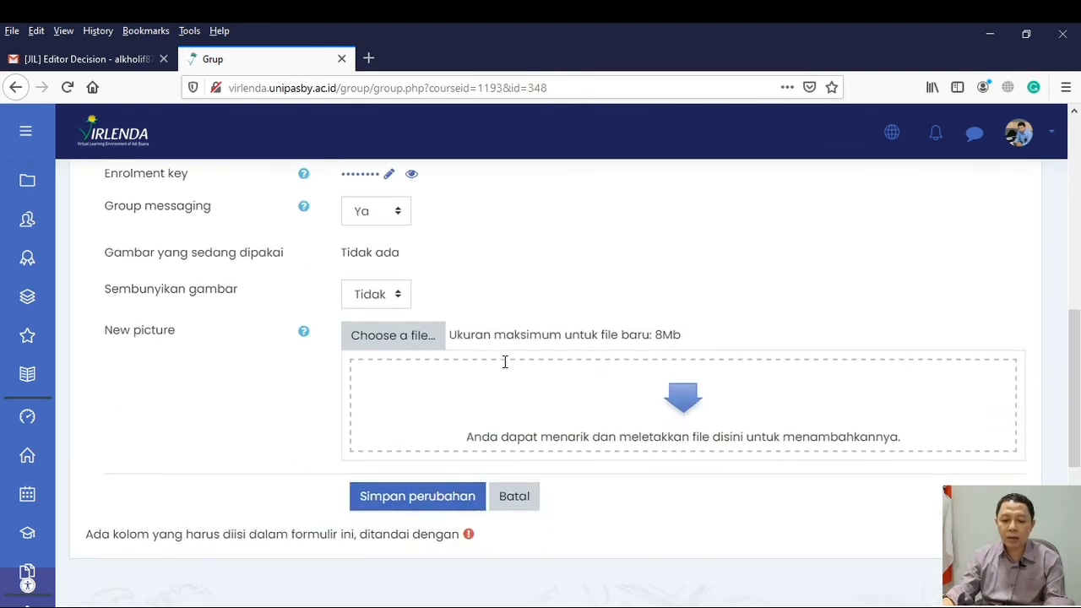
click(432, 336)
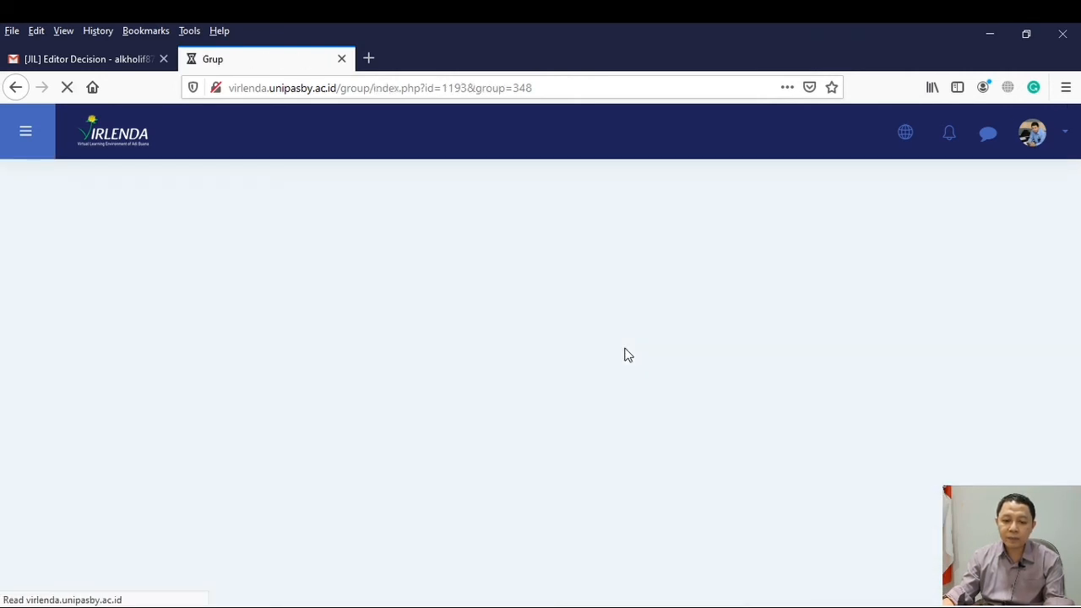
scroll(435, 455, down, 2)
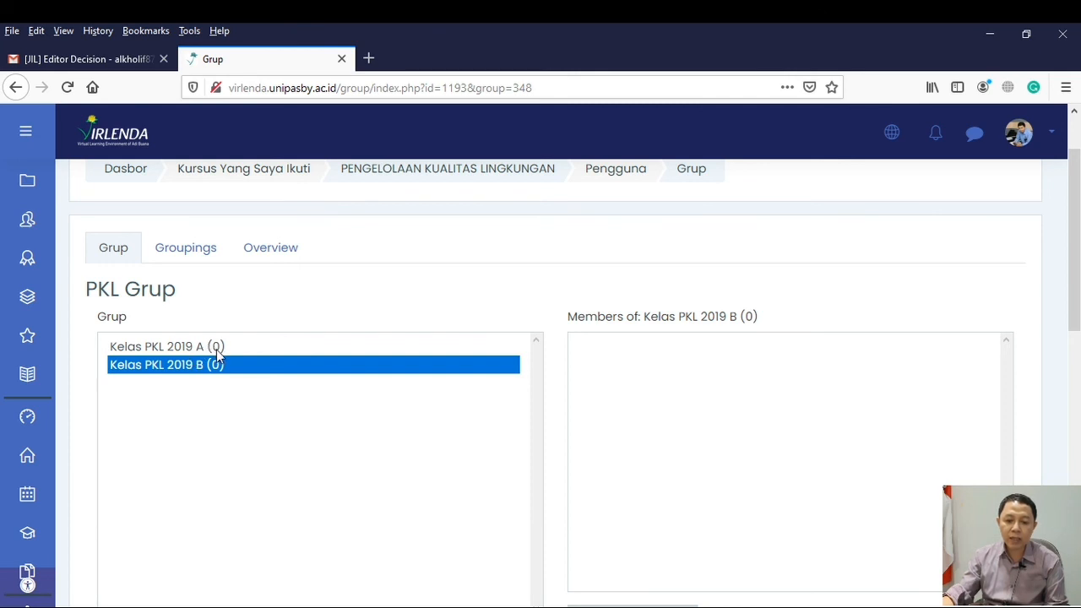
scroll(227, 367, down, 2)
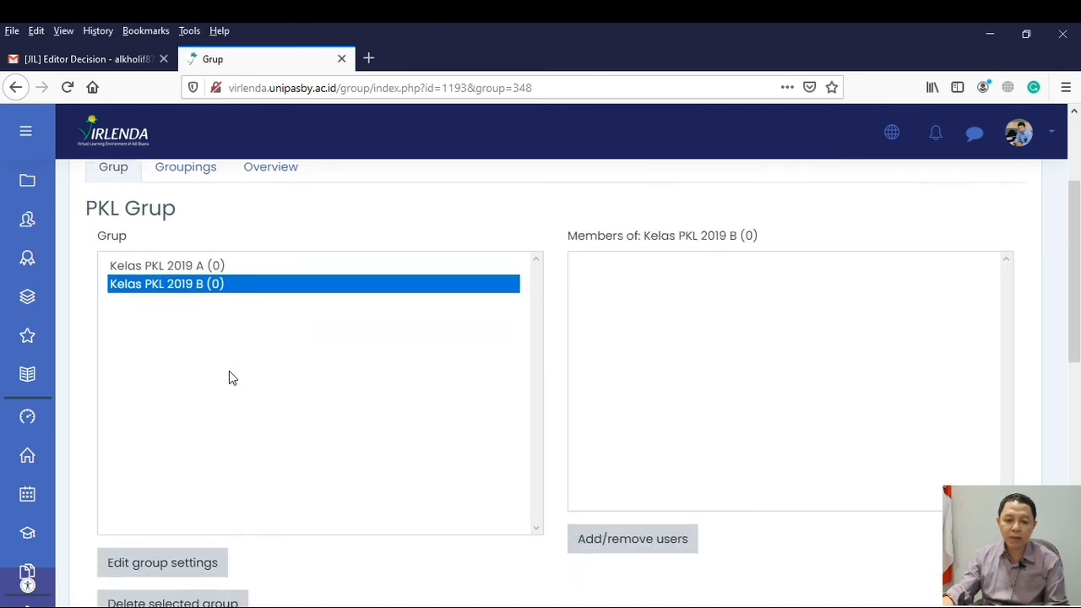